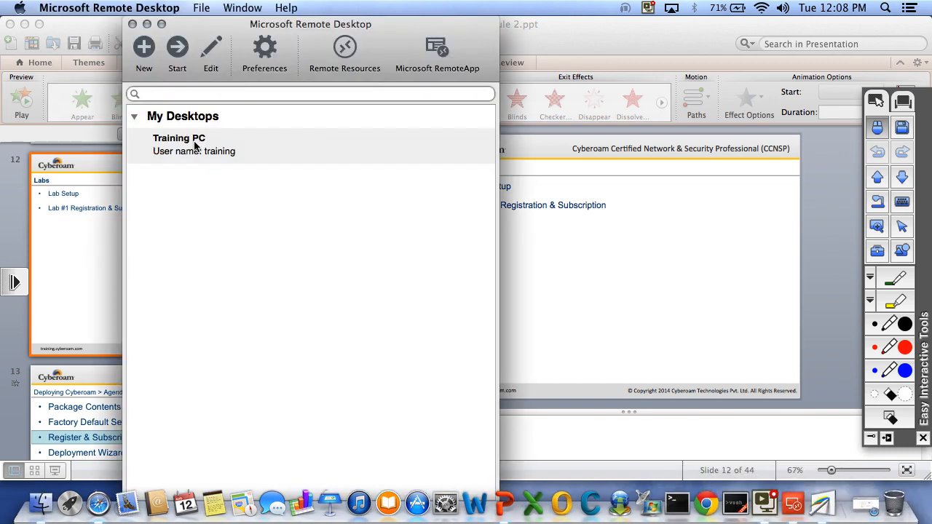
Connect to the Training PC remote desktop.
double_click(194, 150)
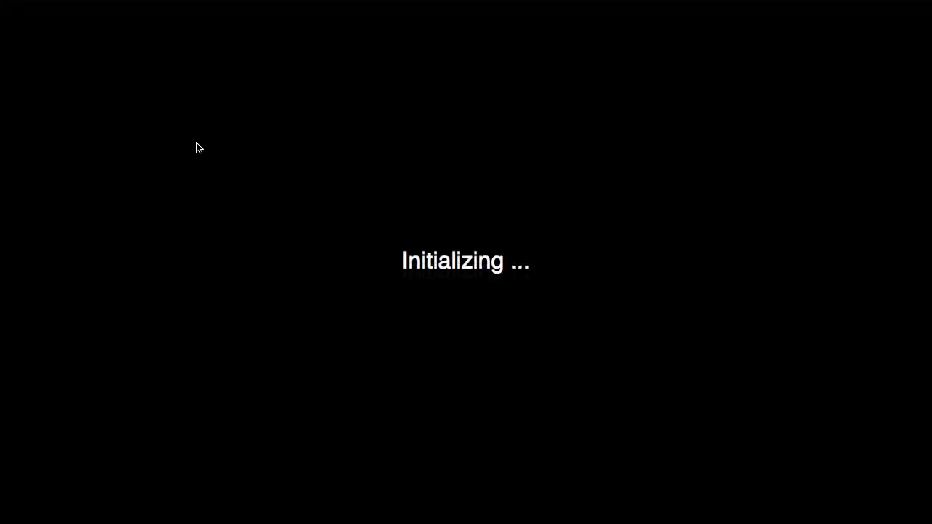
click(618, 218)
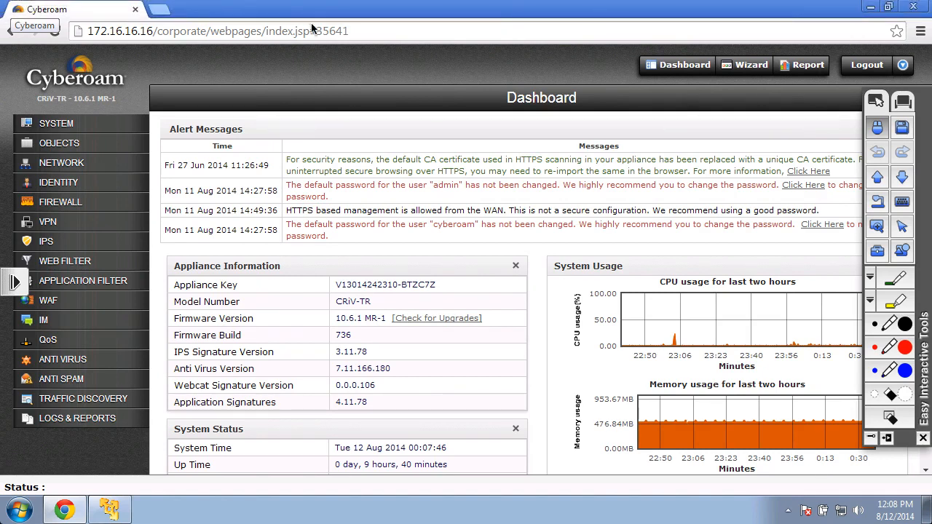
Open a new browser tab and go to the training.cyberoam.com site.
click(163, 15)
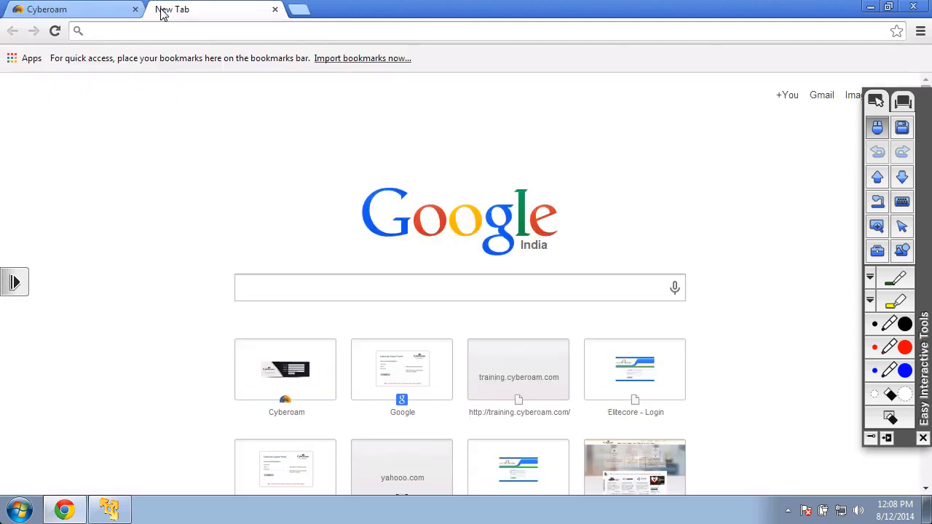
text(training.cyberoam.com)
key(Return)
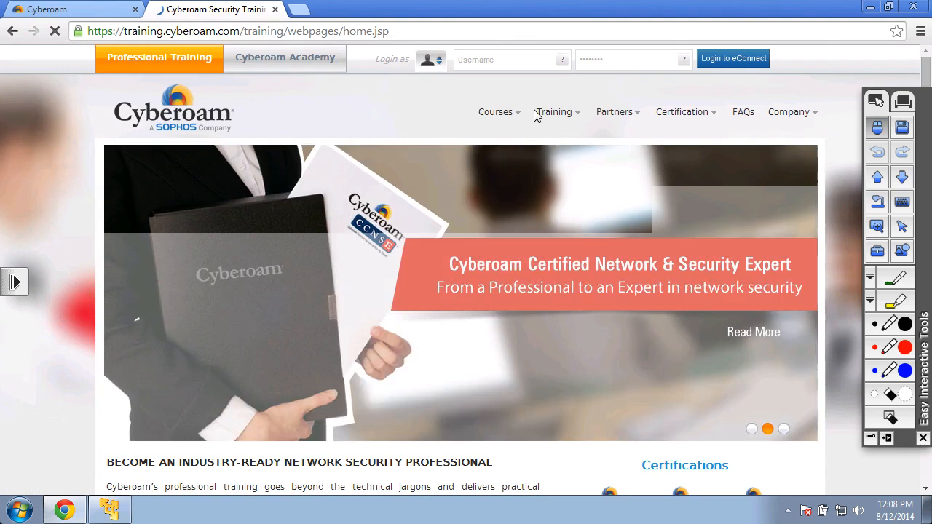
Log in to eConnect with the Participant role selected.
mouse_move(431, 61)
click(430, 102)
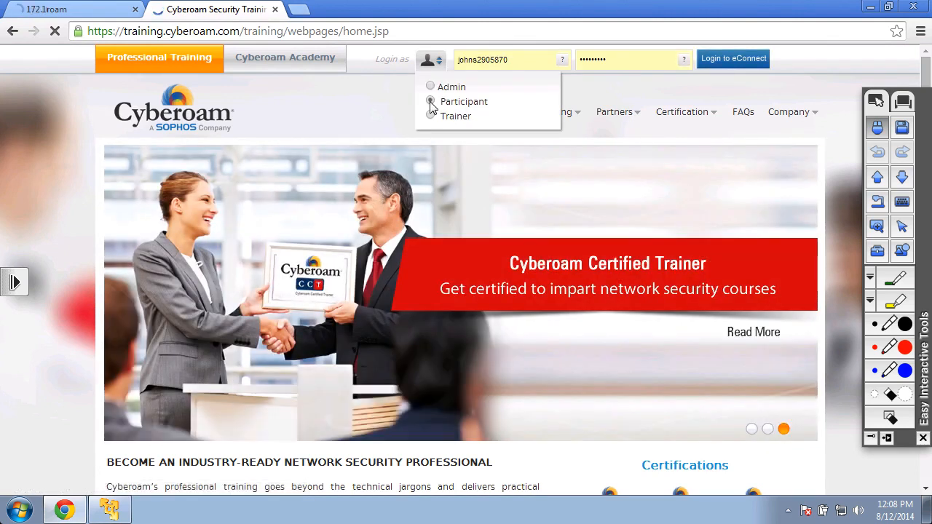
click(730, 58)
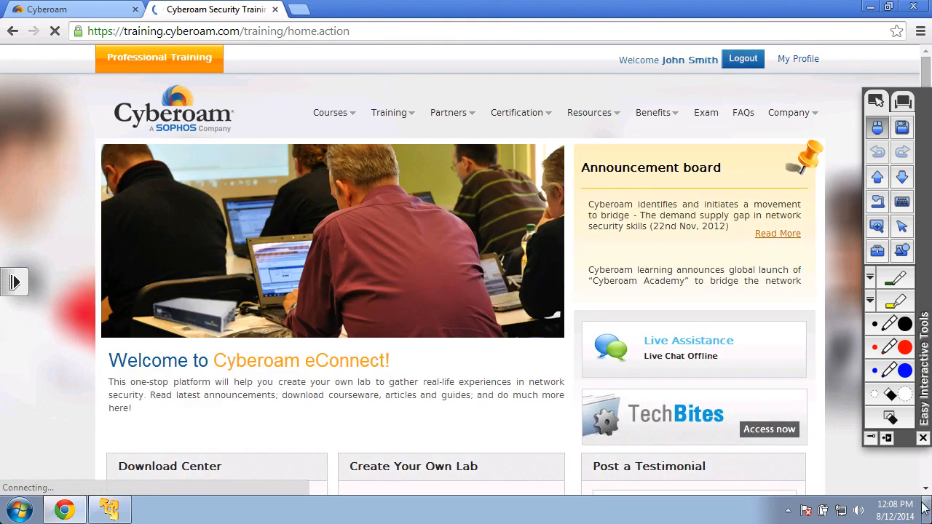
Open the Create Lab instructions from the eConnect home page.
scroll(926, 492, down, 5)
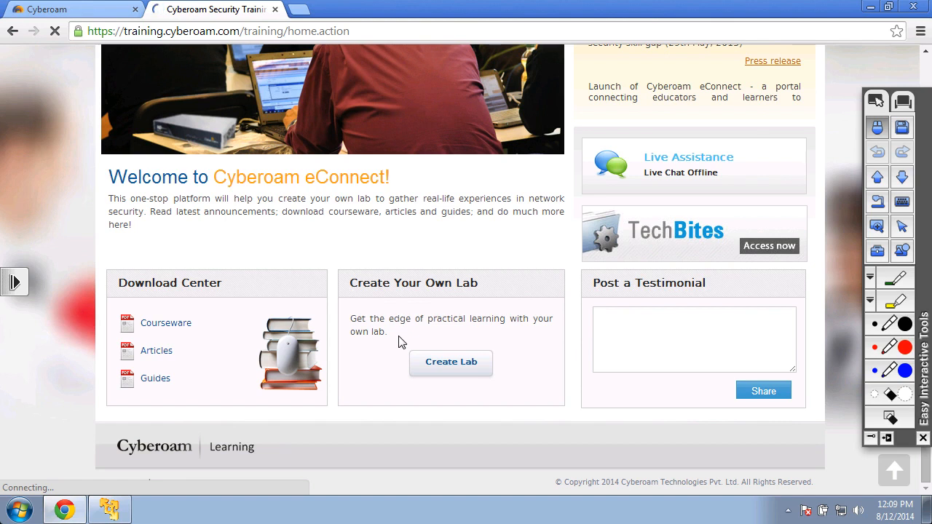
click(439, 363)
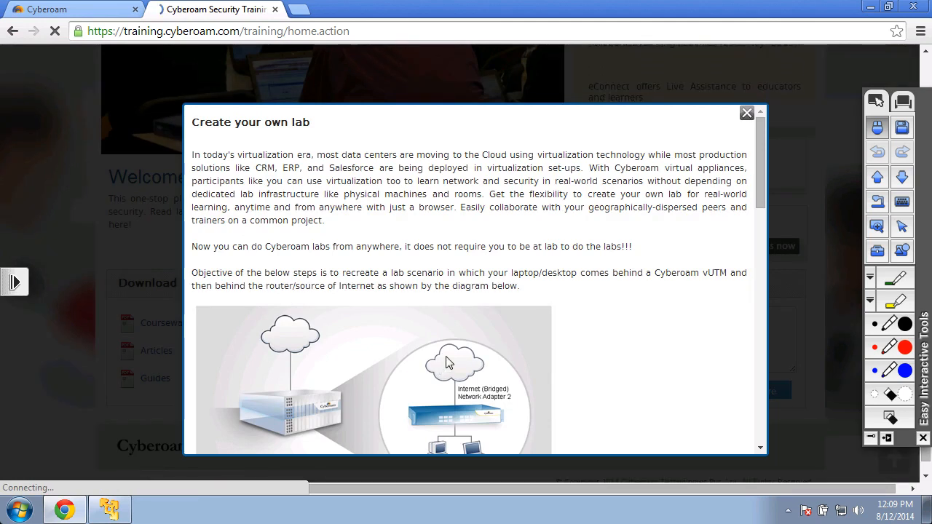
Read through the Create your own lab requirements and setup instructions.
drag(762, 165, 761, 195)
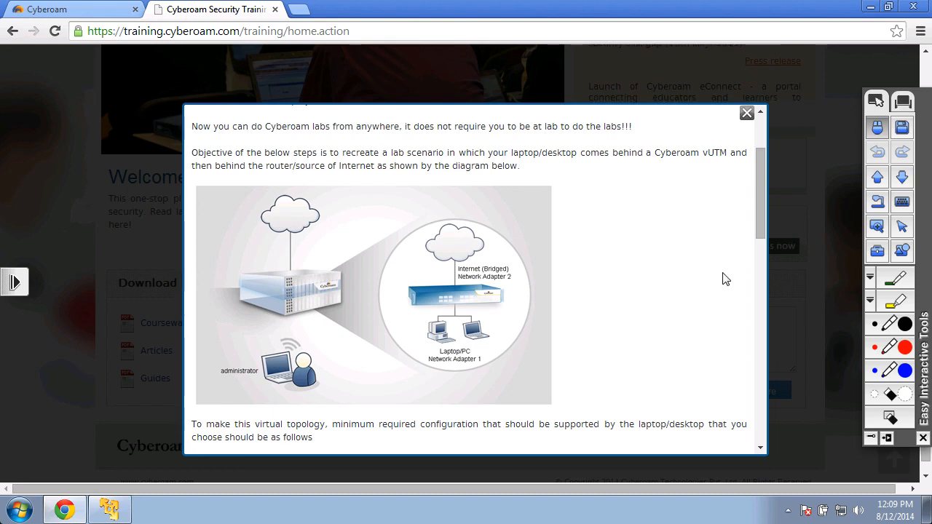
drag(762, 206, 760, 285)
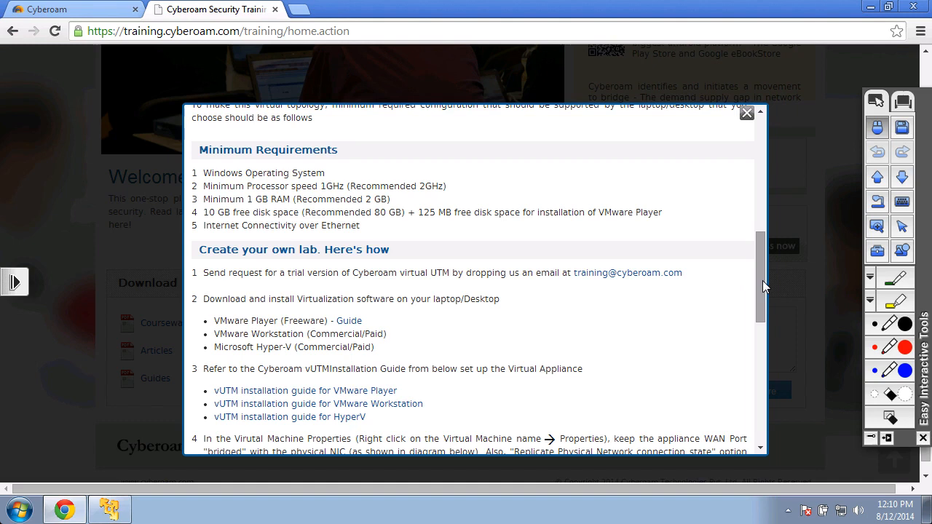
drag(761, 281, 762, 289)
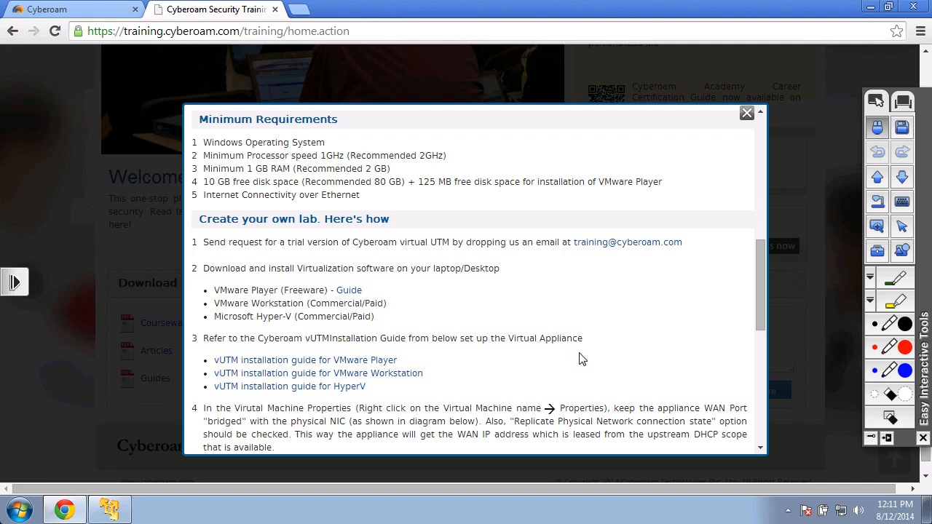
drag(763, 288, 762, 304)
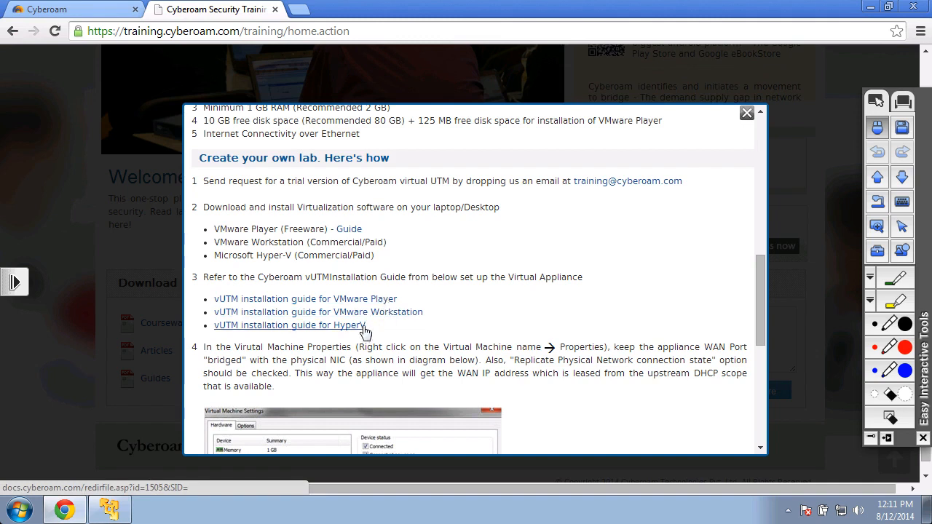
drag(762, 286, 763, 355)
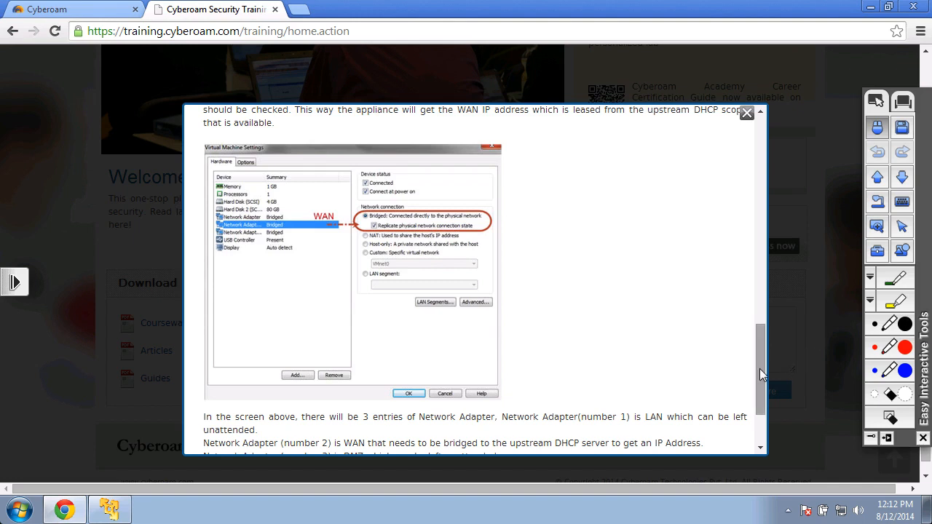
drag(759, 388, 759, 456)
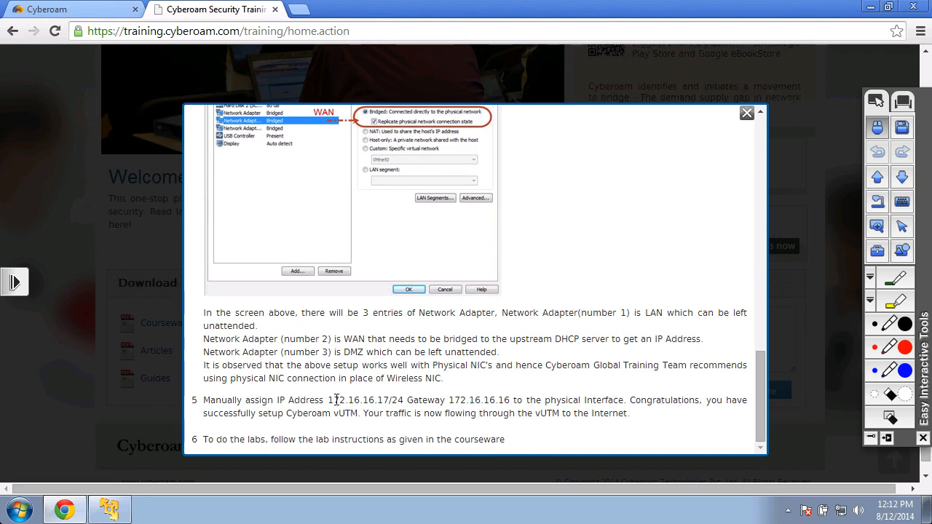
Highlight the 172.16.16.17/24 address and 172.16.16.16 gateway in the instructions, and close the dialog.
drag(328, 401, 390, 401)
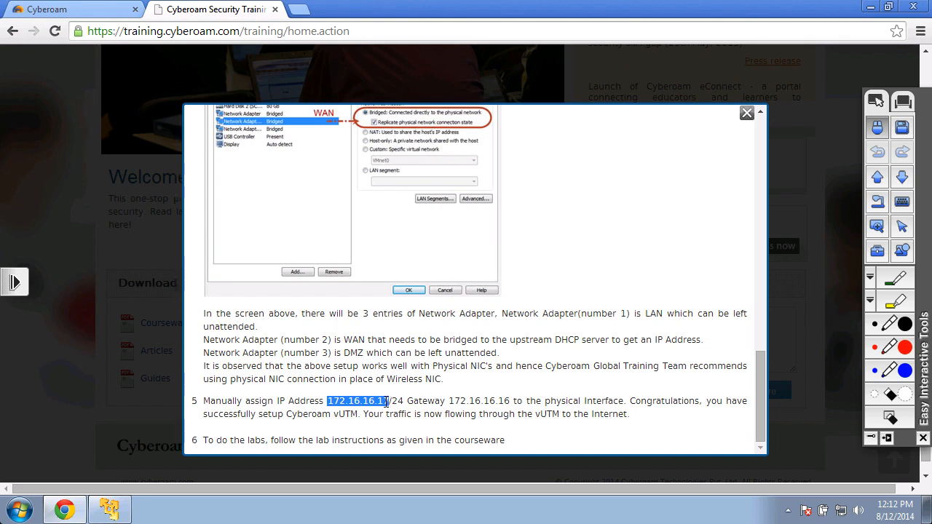
mouse_move(449, 401)
mouse_down()
mouse_move(508, 402)
mouse_move(452, 398)
mouse_up()
click(509, 402)
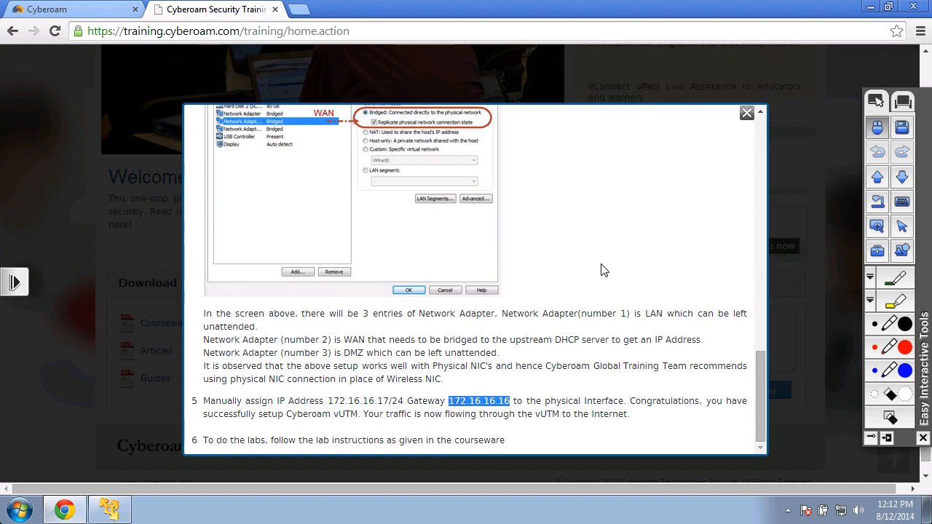
click(630, 234)
click(746, 113)
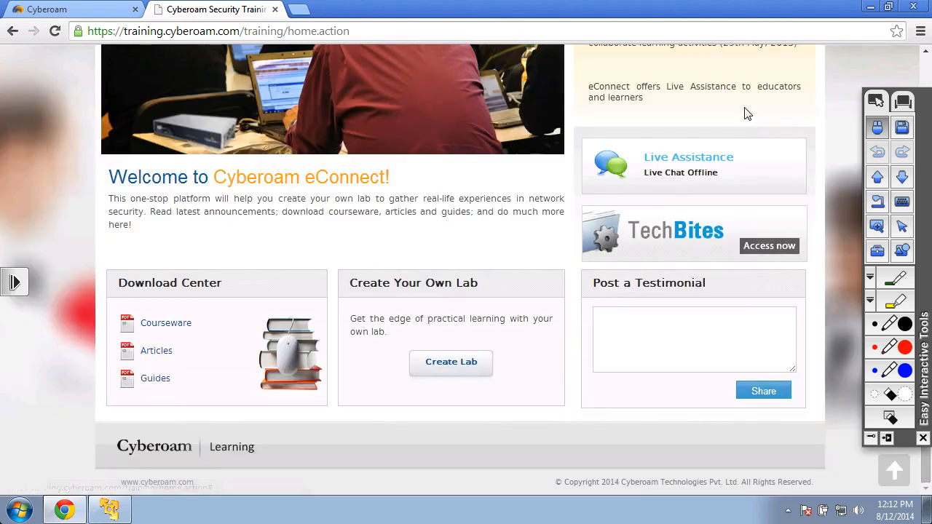
Minimize the browser and bring up the VMware Player window, moving it toward the centre.
click(926, 50)
click(872, 6)
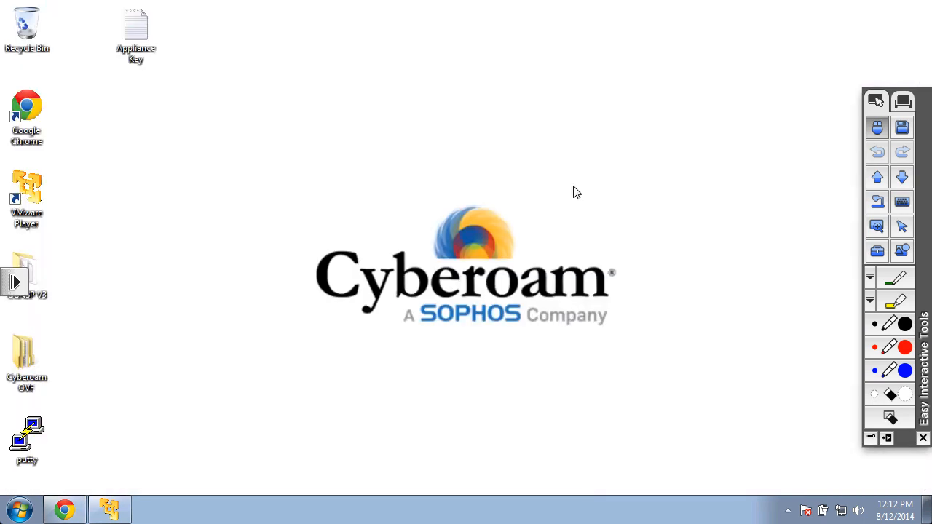
click(111, 511)
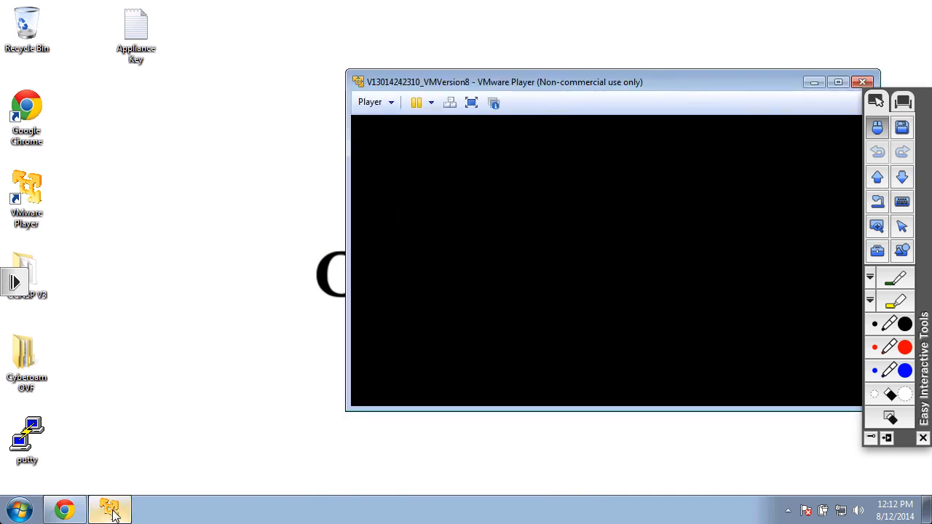
drag(630, 81, 464, 82)
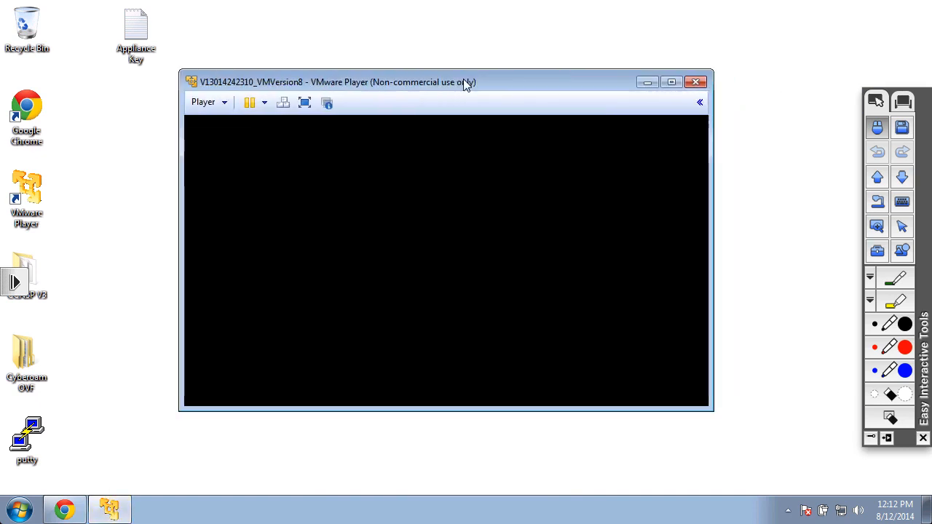
Open the virtual machine settings, review the network adapters and enable Replicate physical network connection state on the bridged adapter.
click(225, 105)
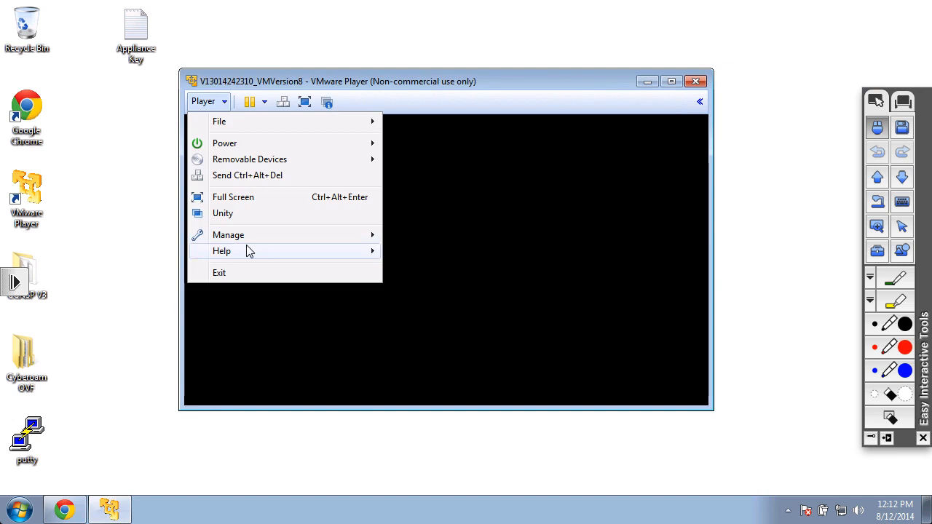
mouse_move(366, 238)
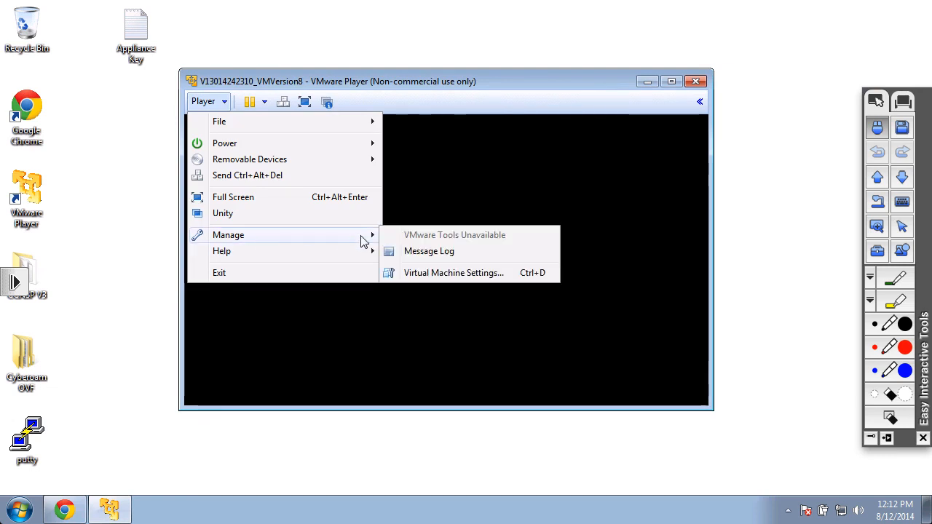
click(425, 281)
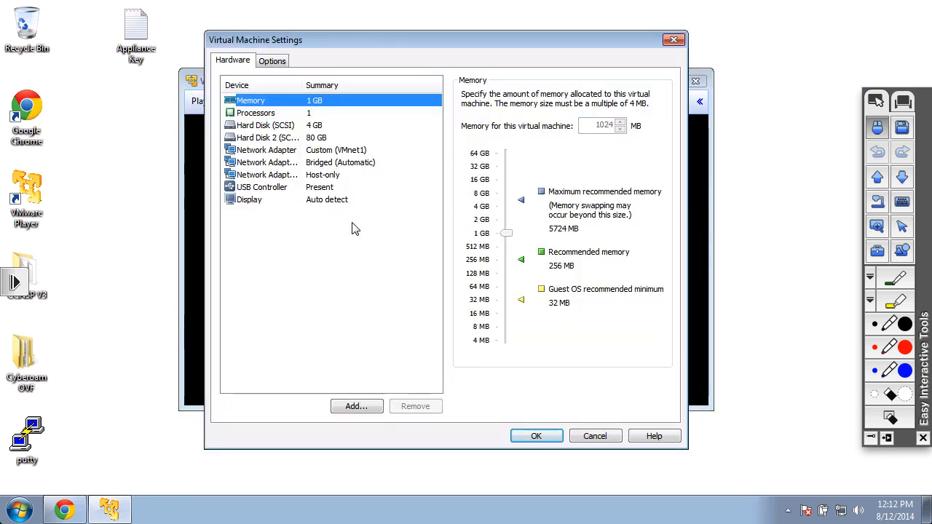
click(328, 152)
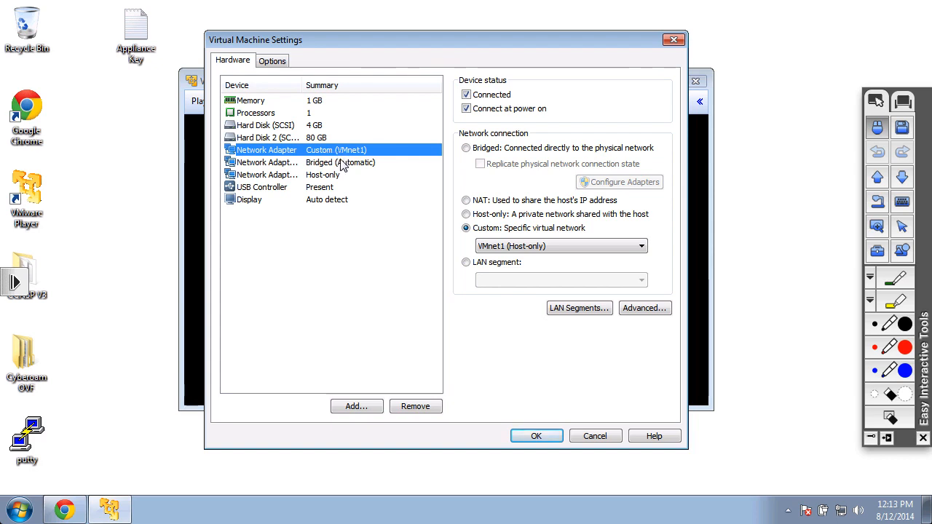
click(343, 165)
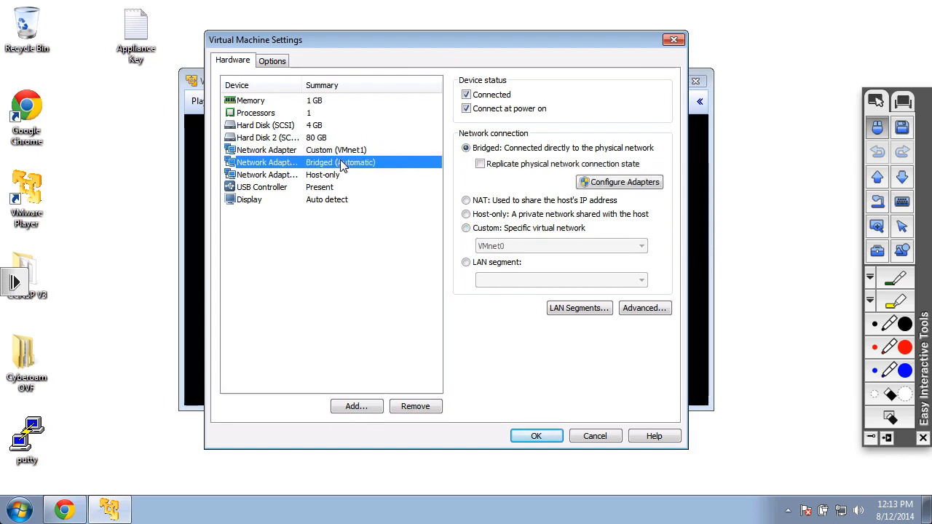
click(480, 164)
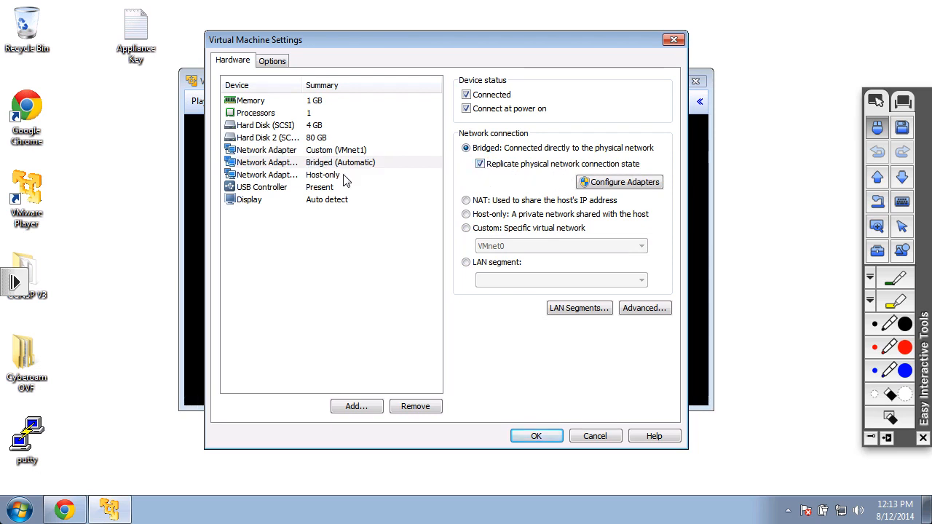
click(307, 179)
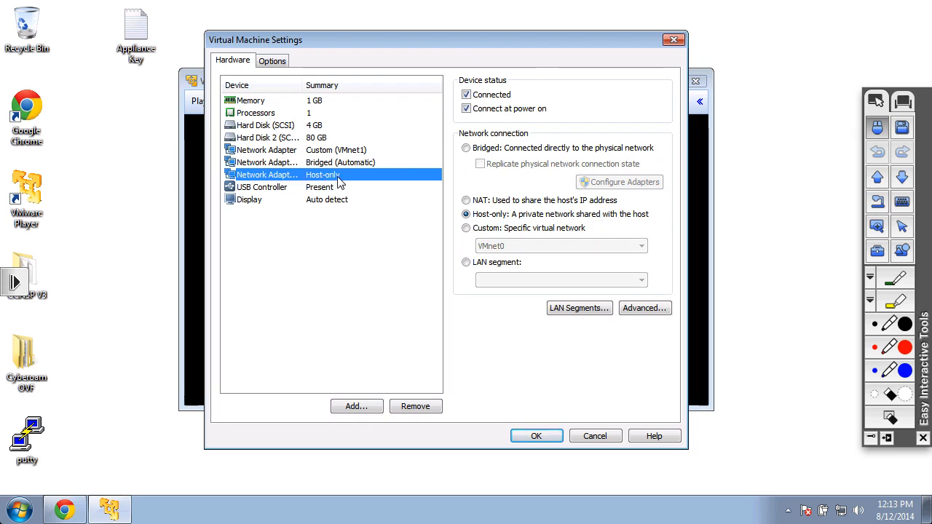
click(594, 436)
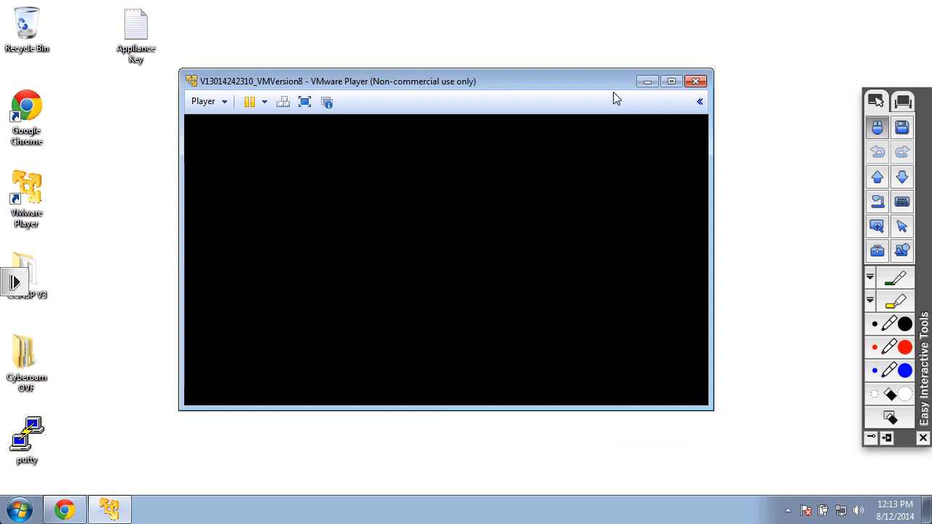
Minimize VMware Player and switch to the other Windows desktop.
click(648, 84)
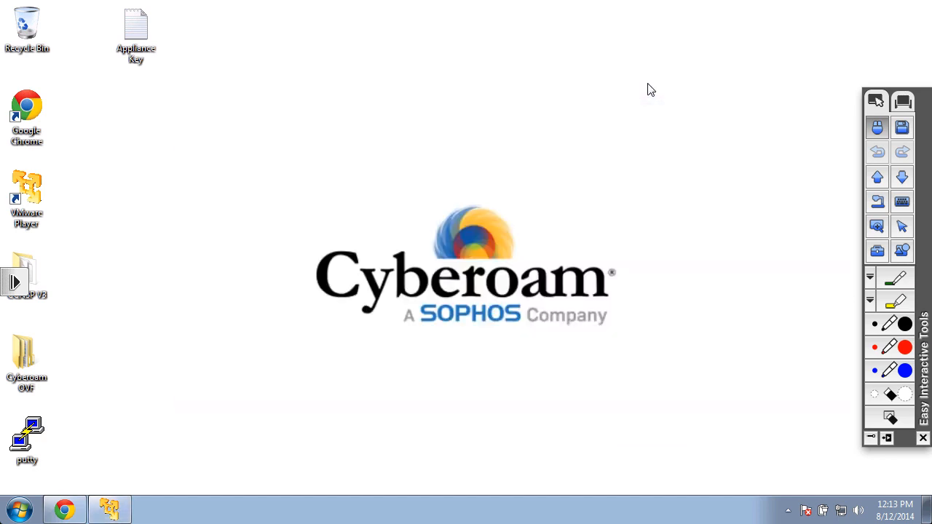
click(912, 9)
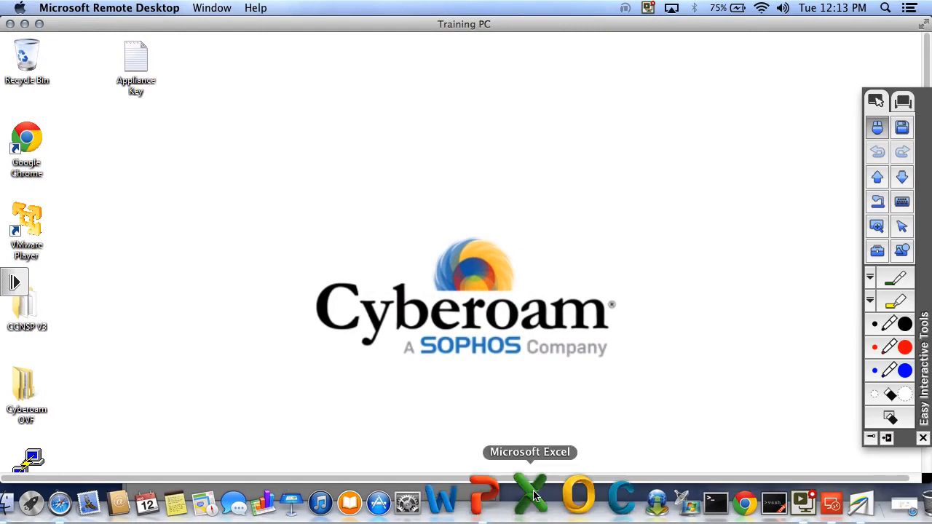
click(502, 503)
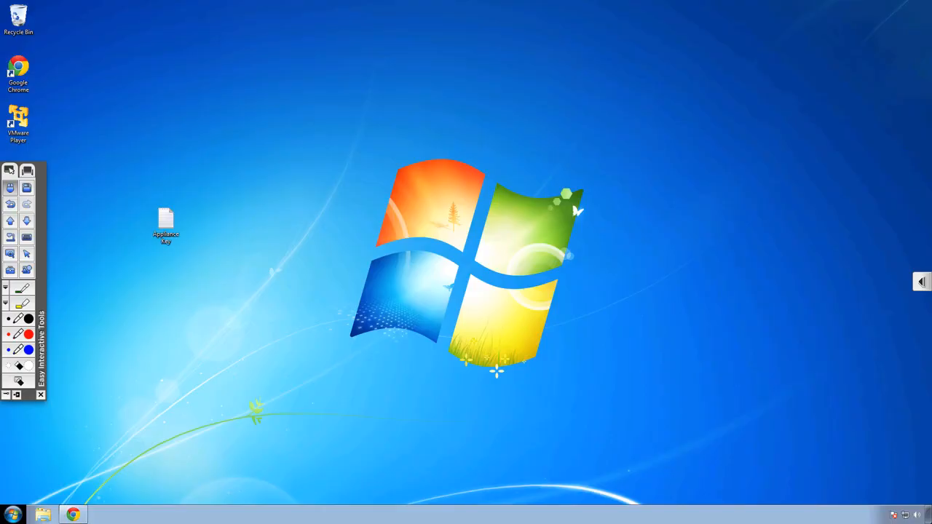
Open Chrome and go to the customer.cyberoam.com customer portal.
click(73, 515)
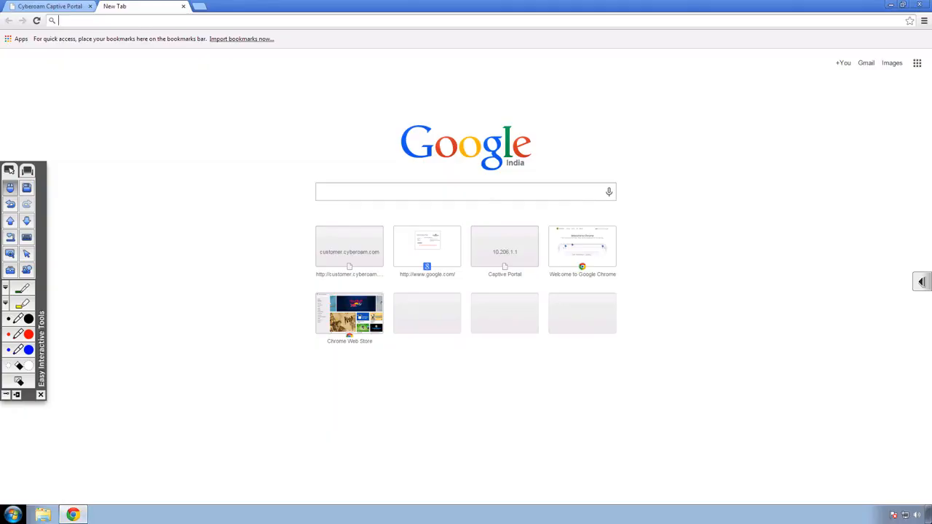
text(https://customer)
key(Return)
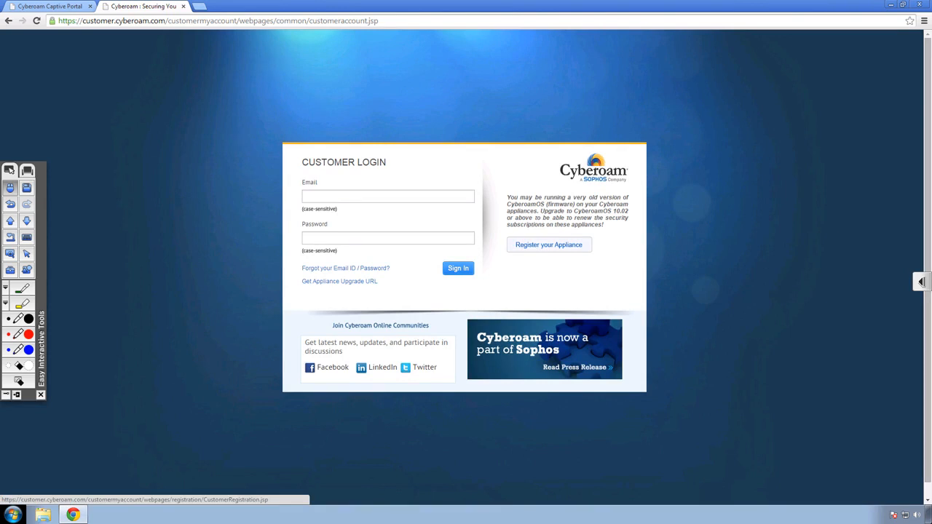
Open the appliance registration form and enter the registration e-mail address in the Emailid field.
click(548, 245)
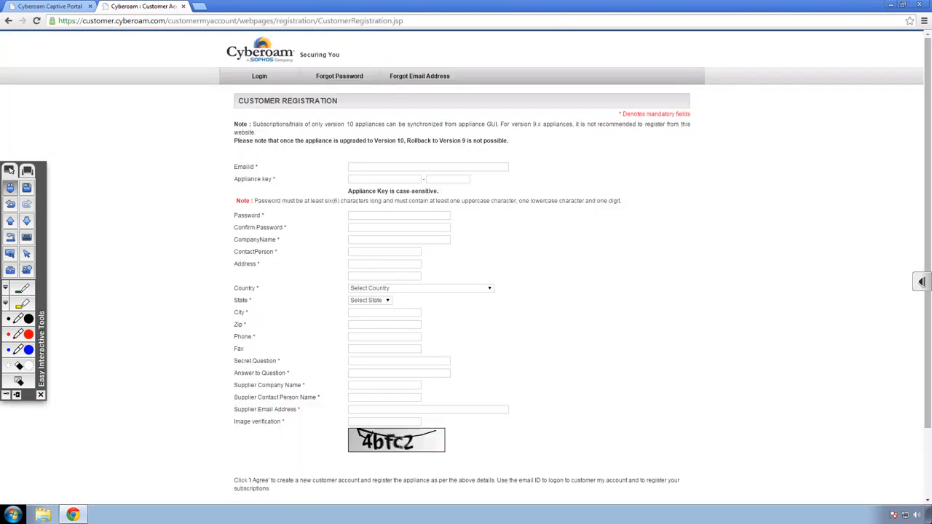
Minimize the browser and open the Appliance Key text file on the desktop.
click(889, 5)
double_click(166, 222)
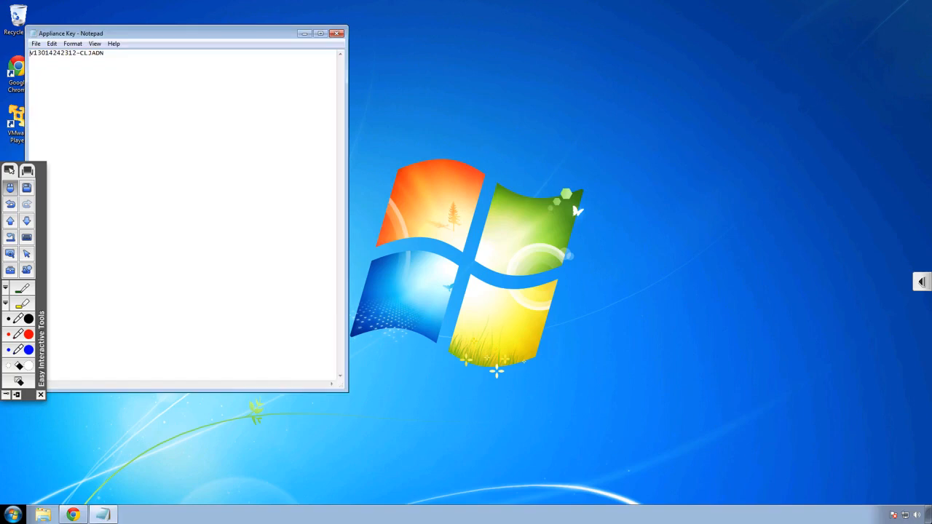
Return to the browser and fill in the account e-mail address in the Emailid field of the registration form.
click(73, 514)
click(427, 167)
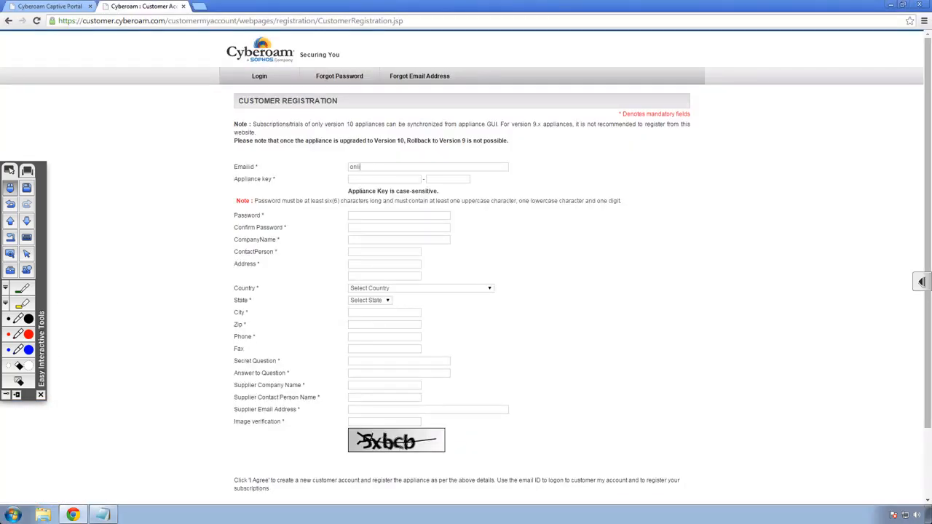
Copy the appliance key from the Appliance Key text file and paste both parts into the Appliance key fields.
click(384, 179)
click(104, 514)
right_click(69, 53)
drag(30, 53, 80, 53)
click(92, 86)
right_click(362, 179)
click(385, 236)
click(103, 515)
right_click(433, 178)
click(456, 235)
Enter the account password and confirm it in the Confirm Password field.
key(Tab)
text(•••••••••)
key(Tab)
text(•••••••••)
Enter Cyberoam Technologies as the company name and fill in the contact person's full name.
key(Tab)
text(Cyberoam technologies)
click(382, 240)
Fill in the street address, and select USA as the country and Nebraska as the state.
key(Tab)
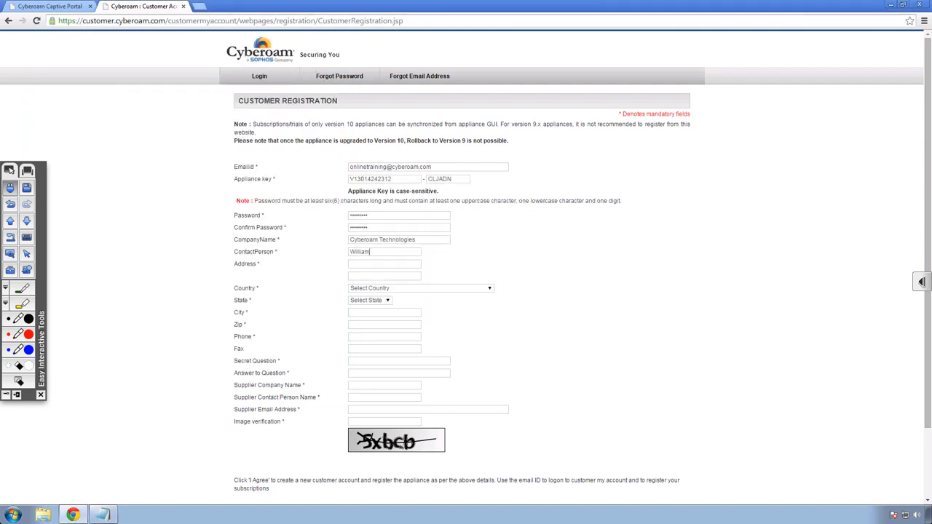
key(Tab)
text(505, Thornall Street)
key(Tab)
key(Tab)
key(u)
key(s)
key(a)
key(Tab)
key(n)
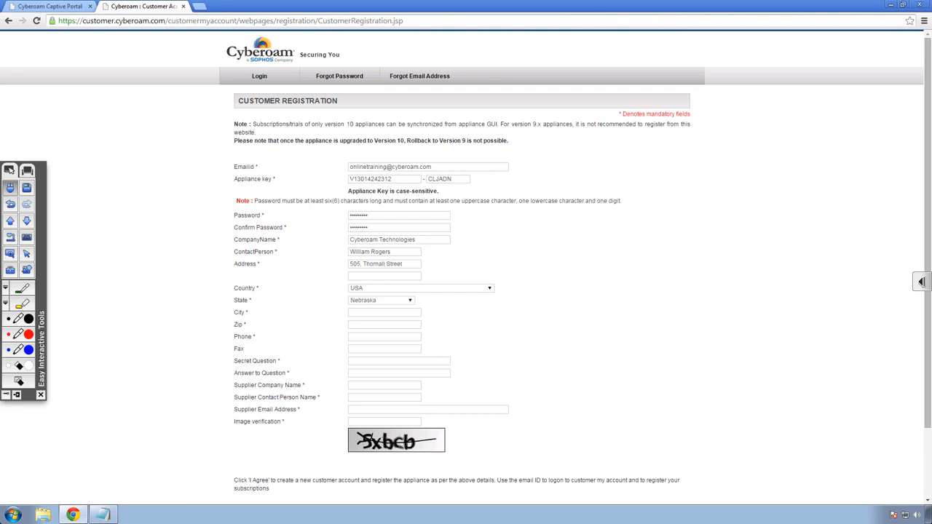
Fill in the city, zip code and phone number fields.
key(Tab)
text(Edison)
key(Tab)
text(11111)
key(Tab)
text(1111111111)
Set the secret question to 'What is your Company name' and enter its answer.
key(Tab)
key(Tab)
text(What is your Company name)
key(Tab)
text(Cyberoam)
Enter Cyberoam as the supplier company, plus the supplier contact person's name and e-mail address.
key(Tab)
text(Cyberoam)
key(Tab)
Enter the image verification text and submit the customer registration form.
key(Tab)
key(Tab)
text(5xbcb)
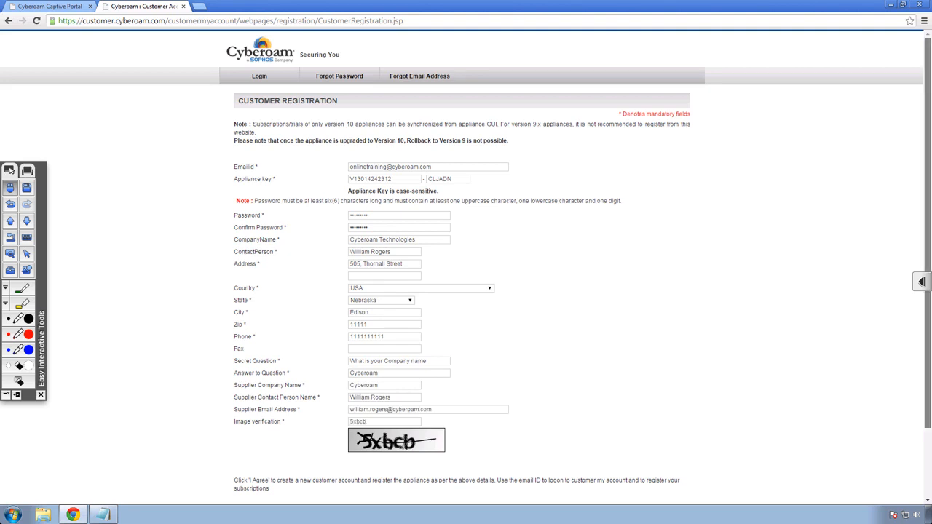
scroll(466, 262, down, 2)
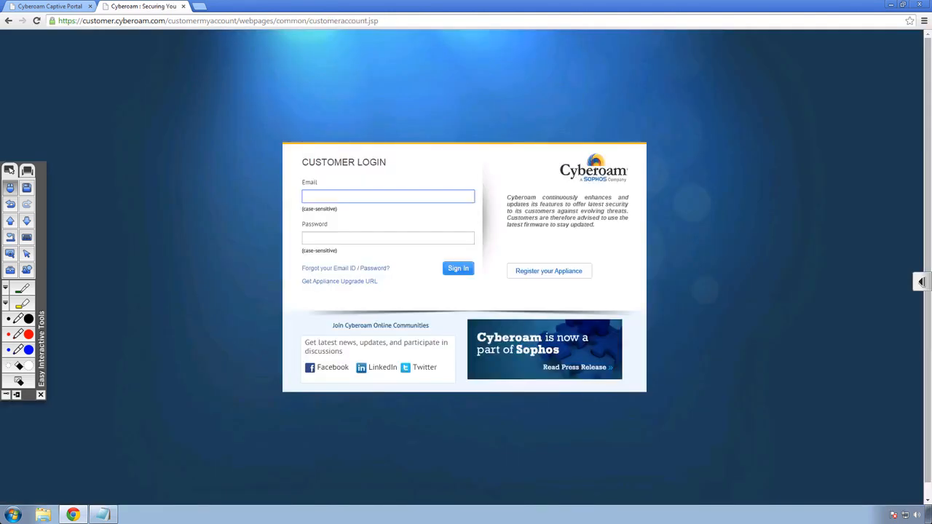
Sign in to the customer portal with the registered e-mail address and account password.
text(c)
text(nline)
key(Down)
key(Return)
key(Tab)
text(••••••••••)
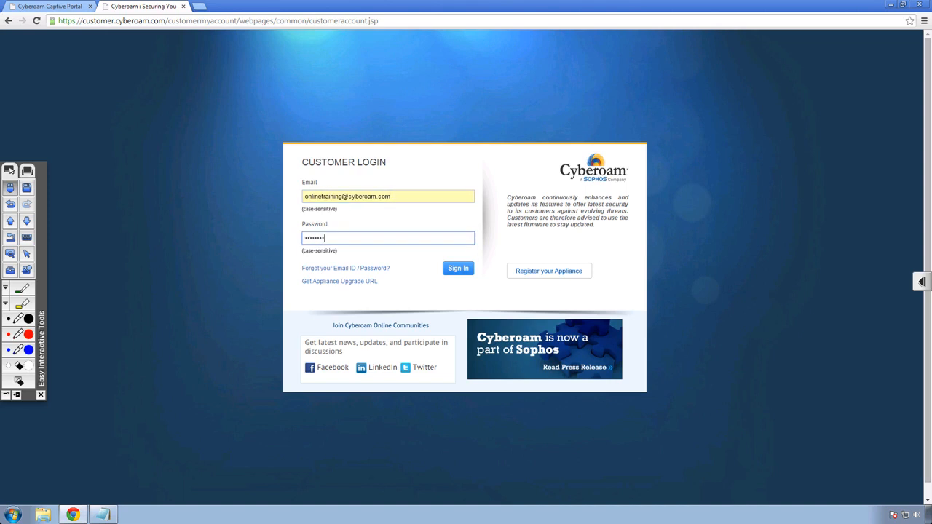
key(Return)
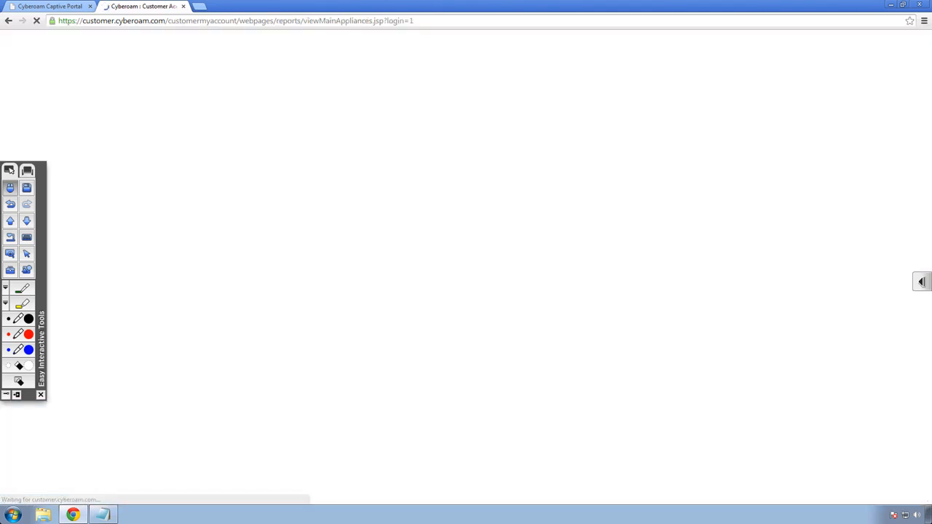
Open the Virtual UTM download for the registered appliance and choose VMware as the virtualization platform.
key(Escape)
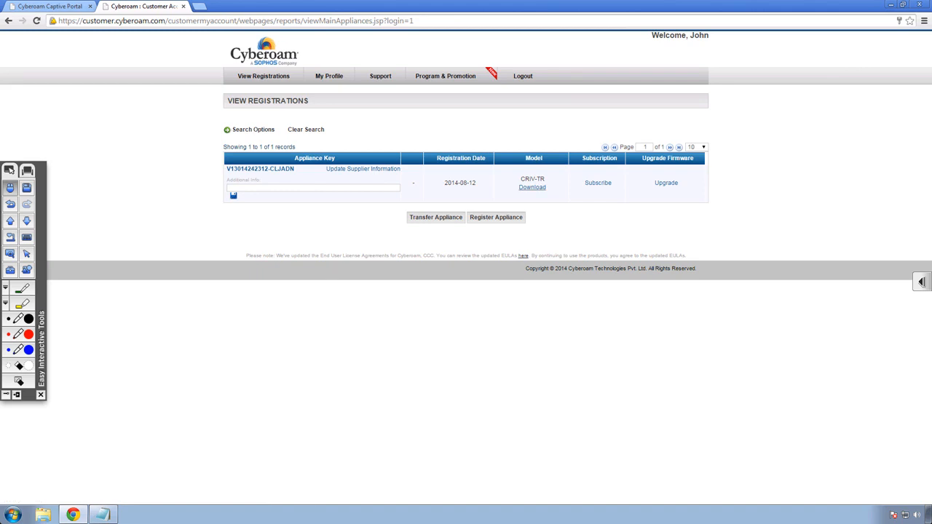
click(532, 187)
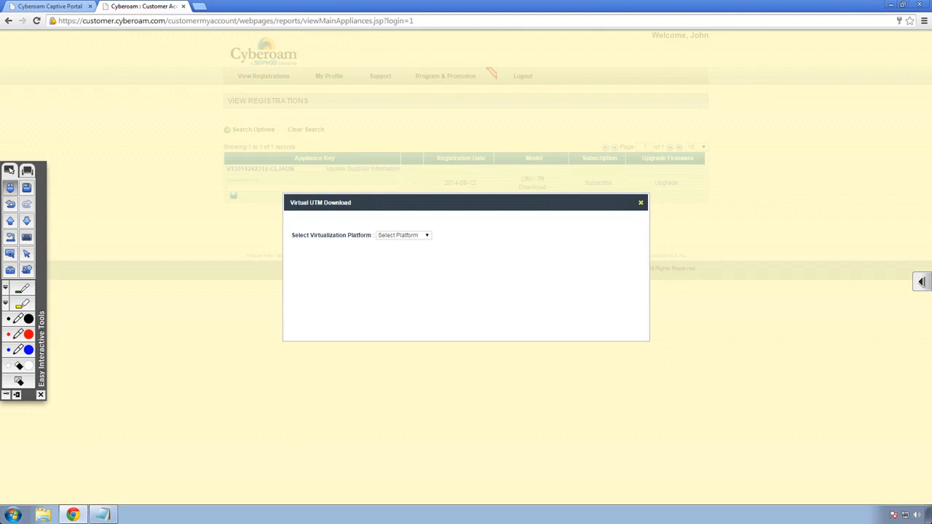
click(403, 235)
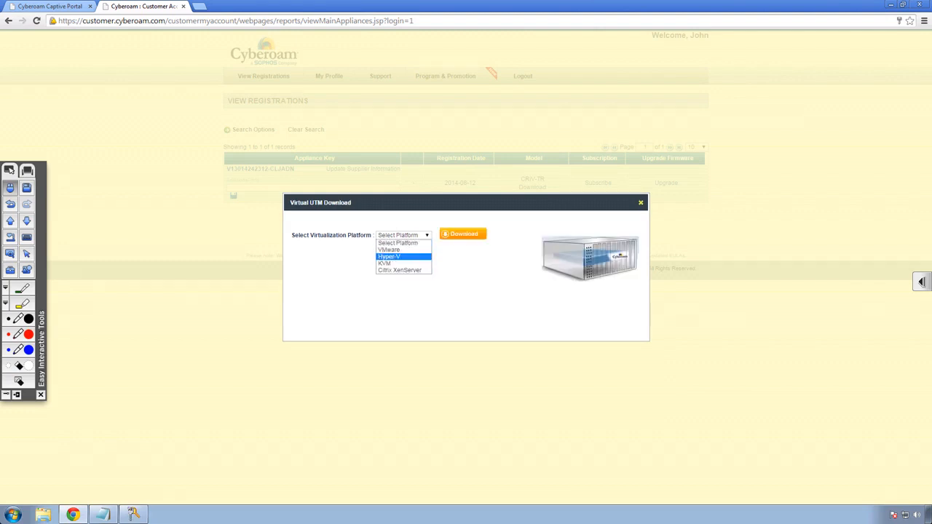
key(Down)
key(Down)
key(Down)
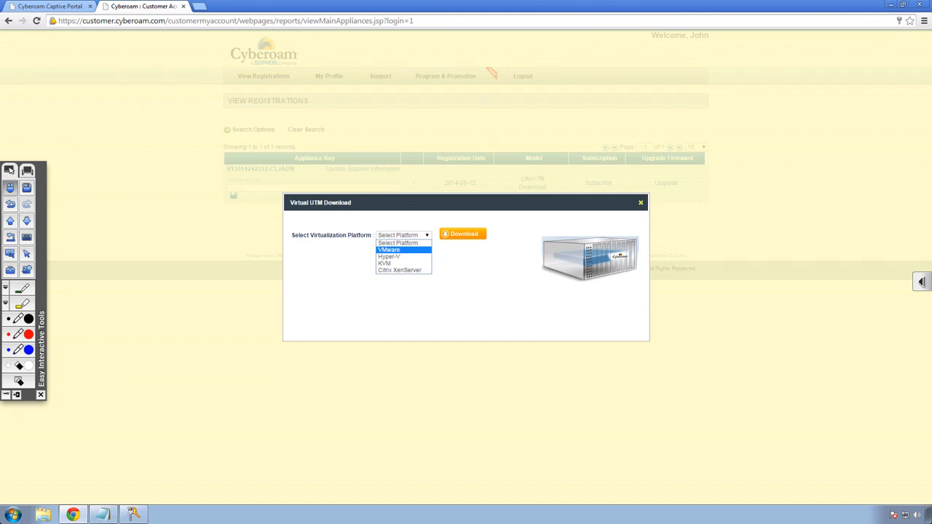
click(389, 249)
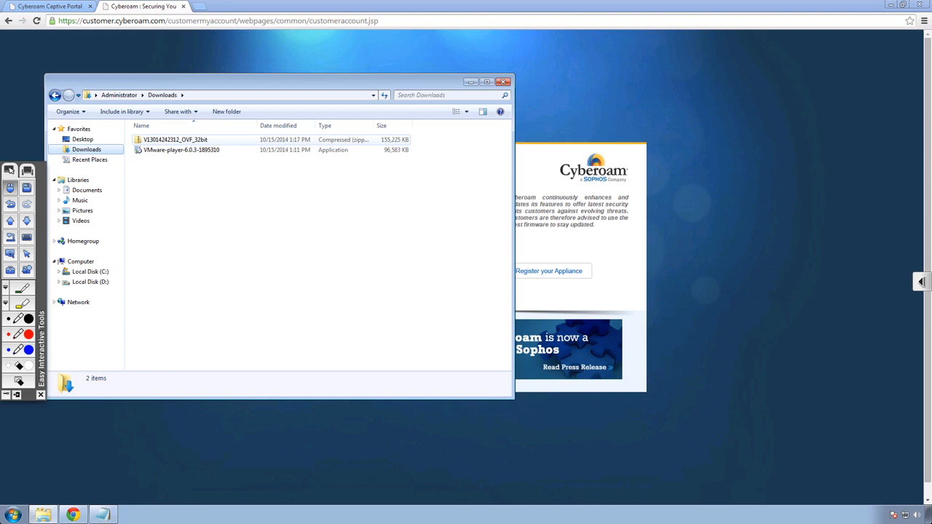
right_click(175, 139)
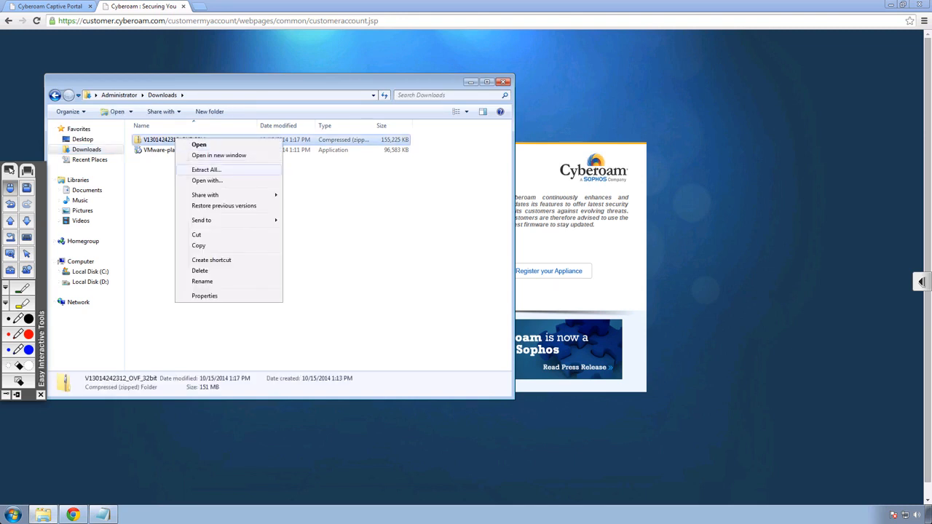
click(206, 169)
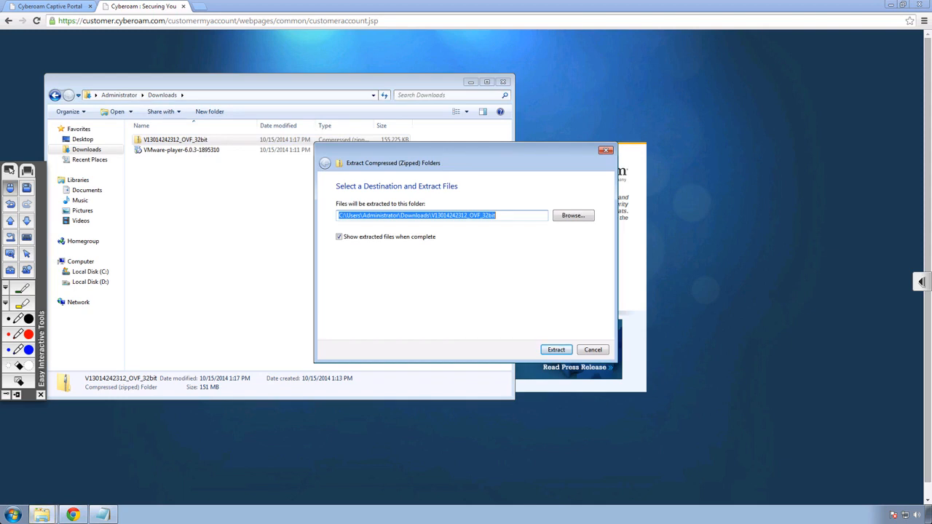
key(Return)
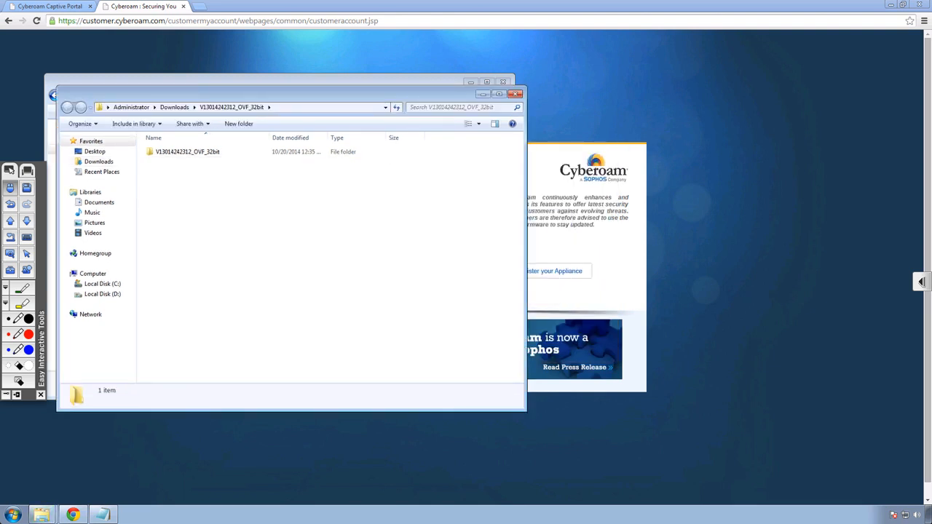
double_click(187, 152)
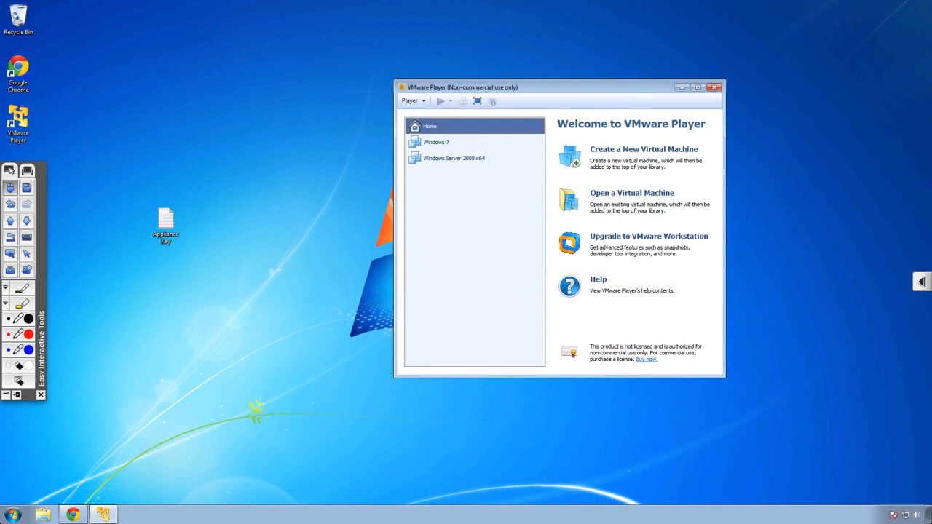
click(698, 87)
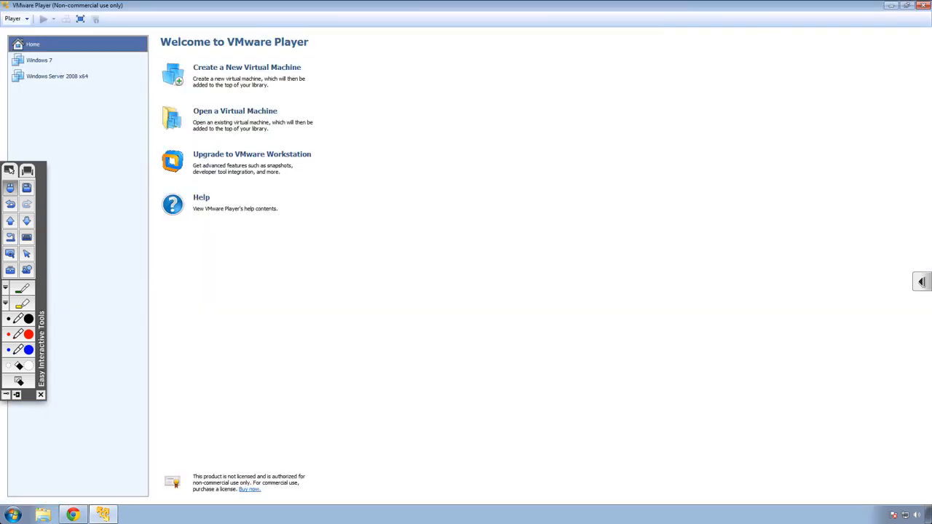
click(15, 19)
mouse_move(29, 32)
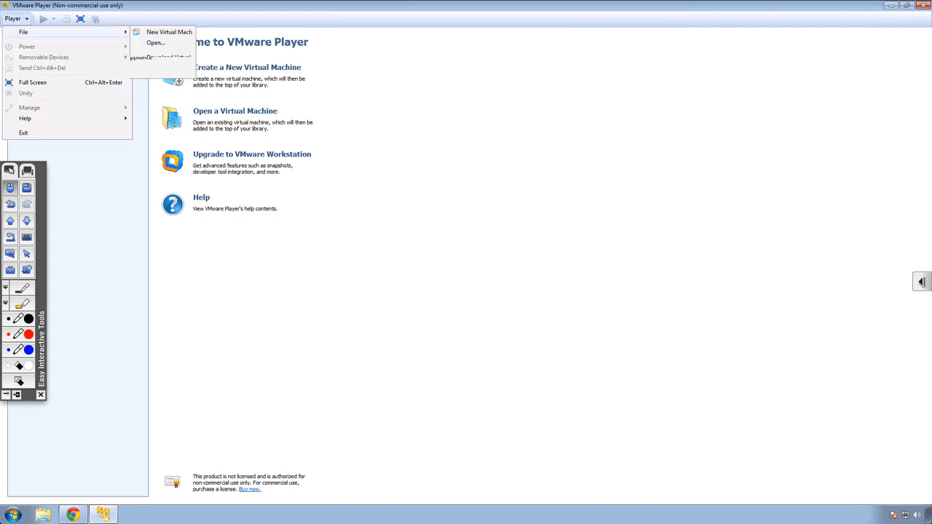
click(156, 43)
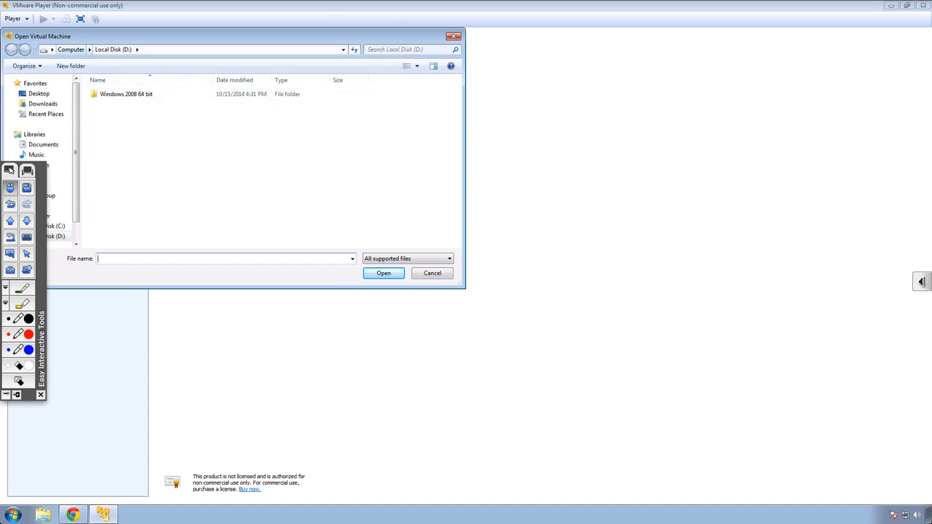
click(43, 104)
double_click(132, 94)
double_click(132, 94)
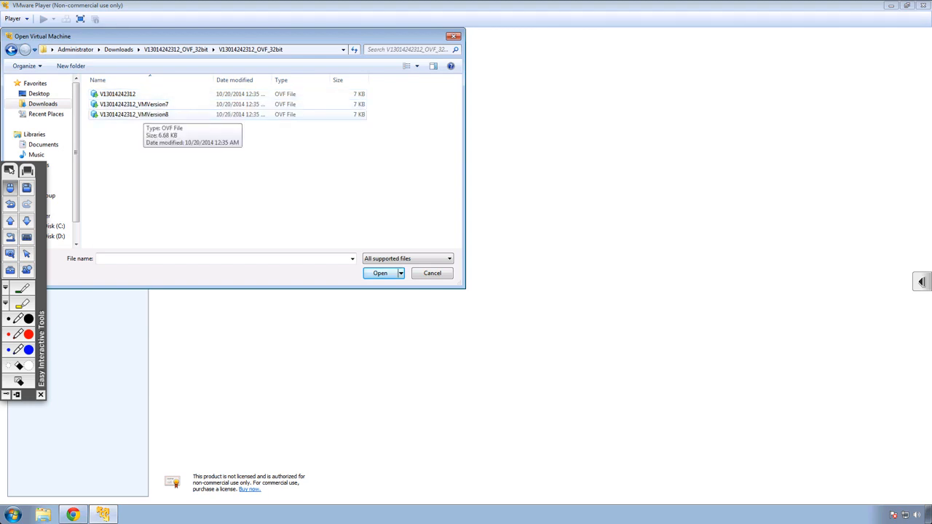
double_click(135, 114)
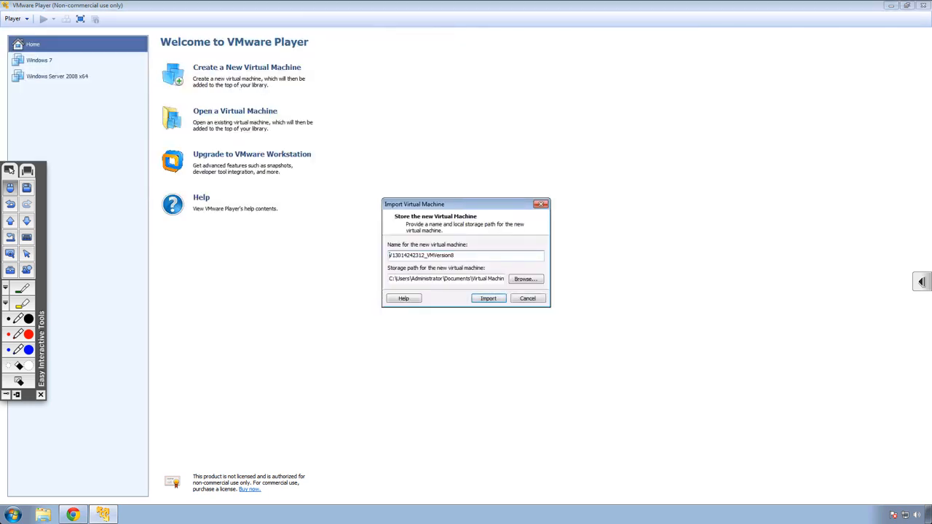
key(Return)
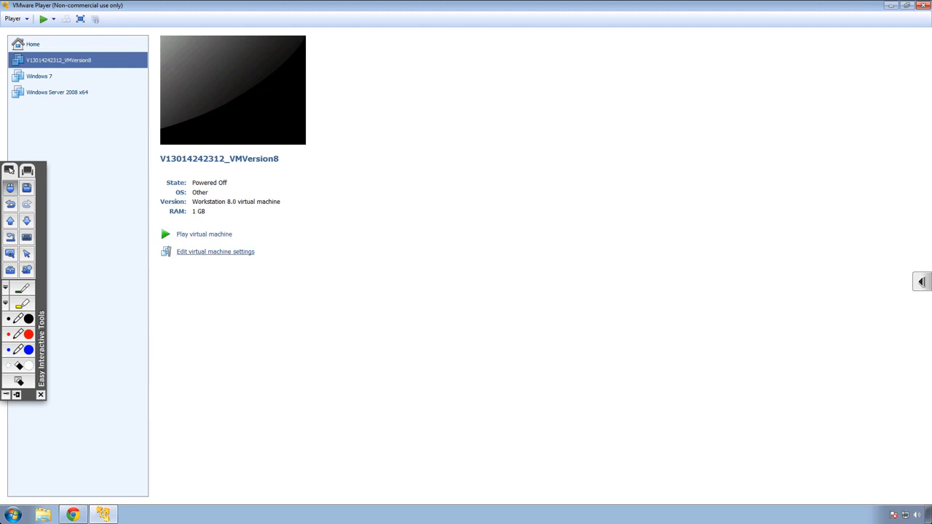
Open the virtual machine settings and connect the first network adapter to the custom VMnet1 (Host-only) network.
click(215, 251)
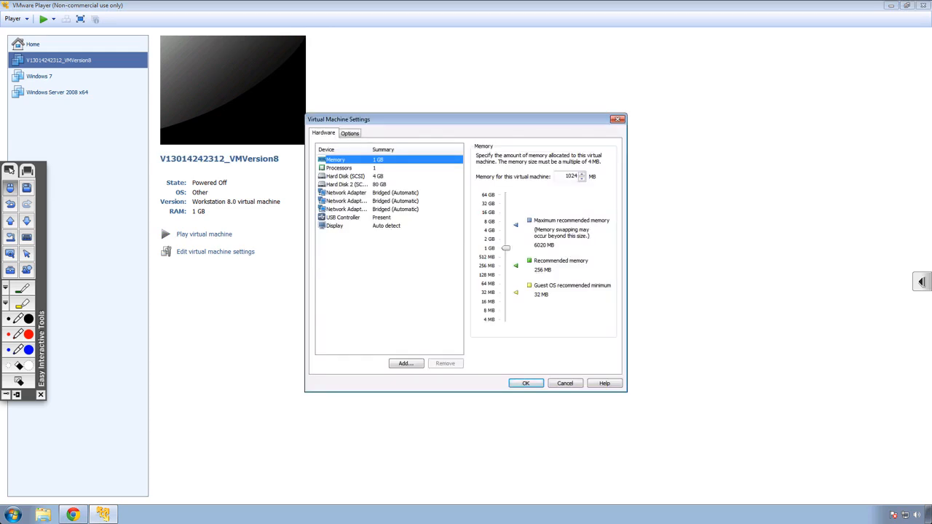
click(346, 193)
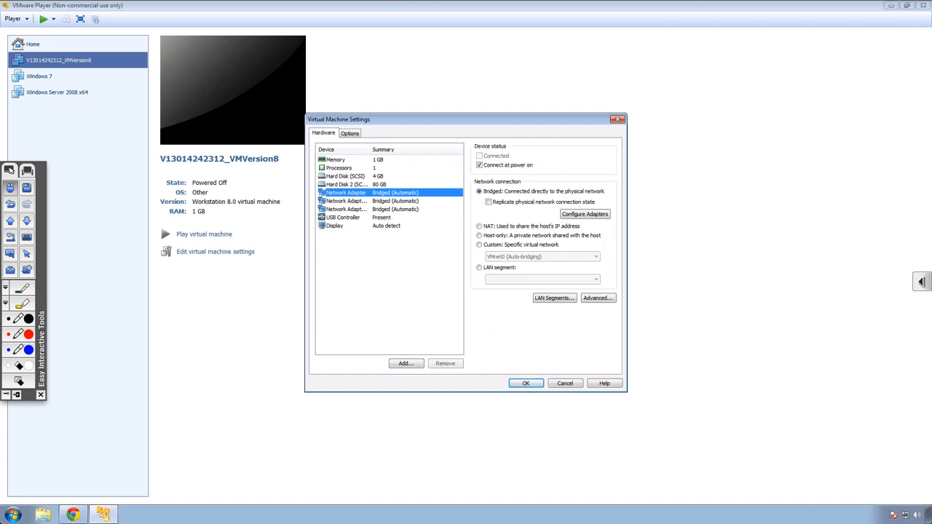
click(346, 201)
click(347, 209)
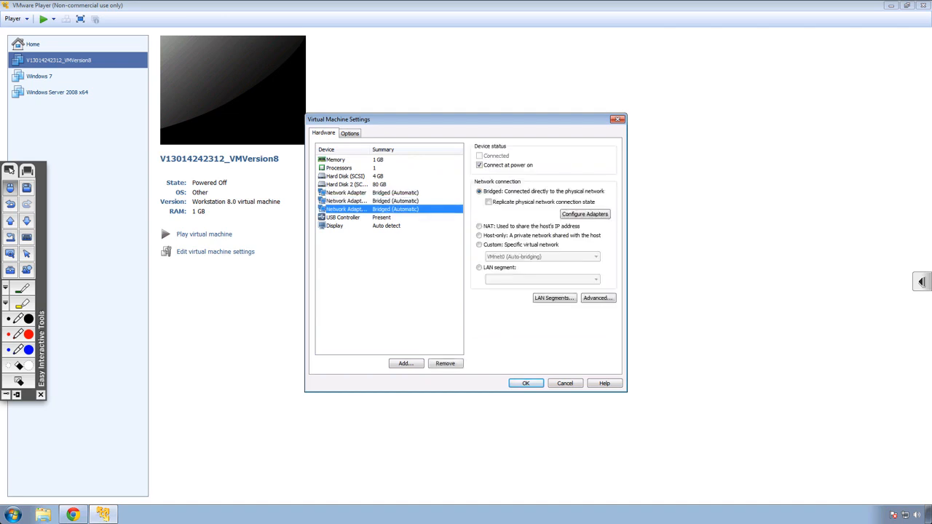
click(347, 201)
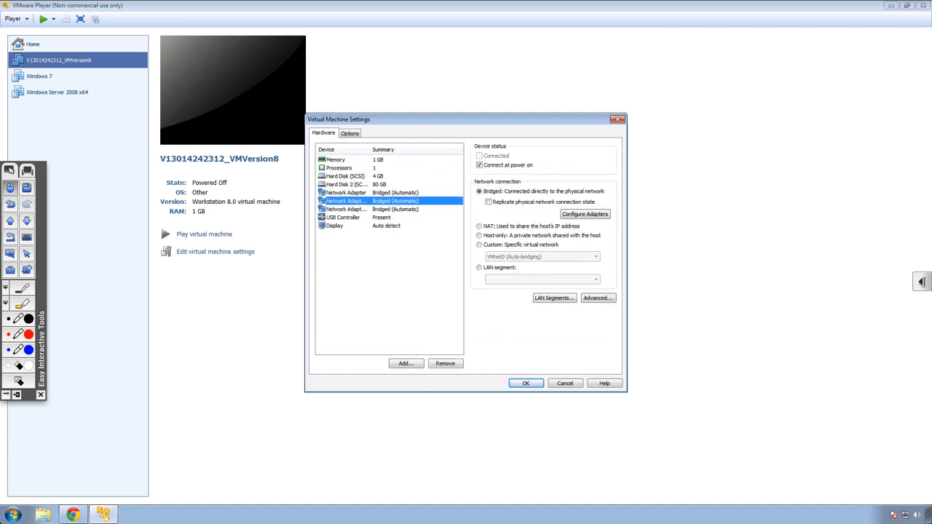
click(364, 193)
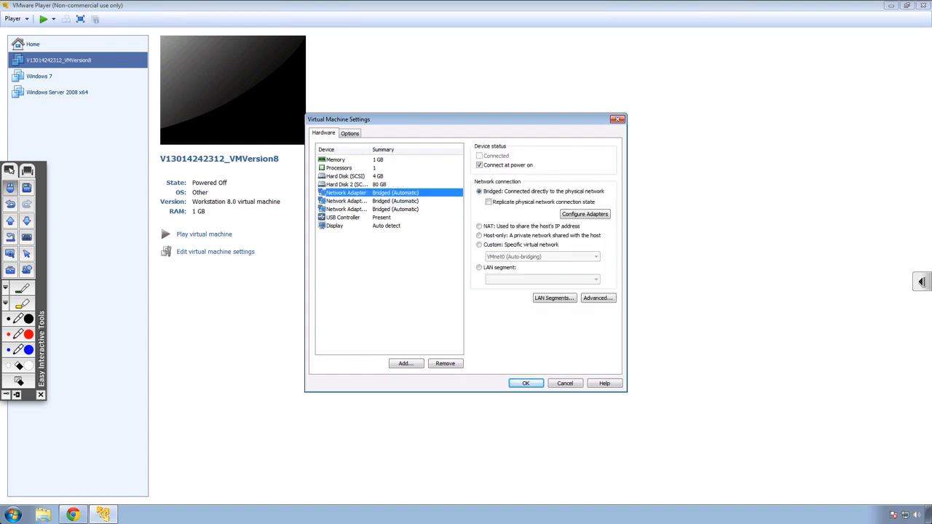
click(479, 245)
click(595, 257)
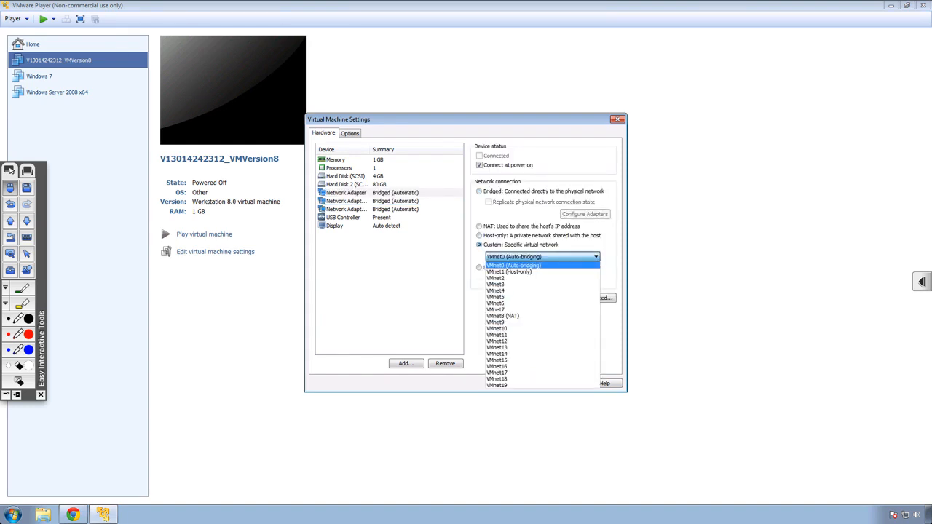
click(510, 271)
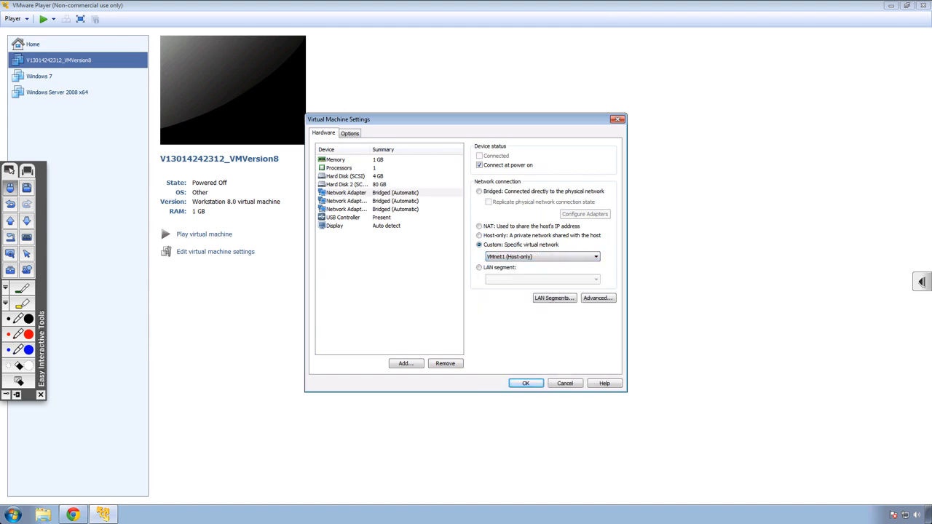
Connect the third network adapter to custom VMnet4, save the settings and power on the virtual machine.
click(346, 209)
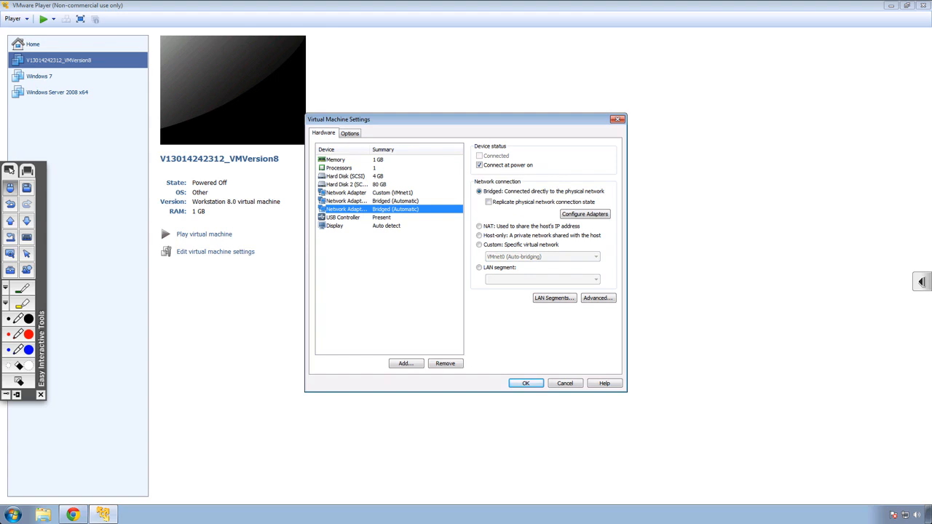
click(479, 244)
click(542, 256)
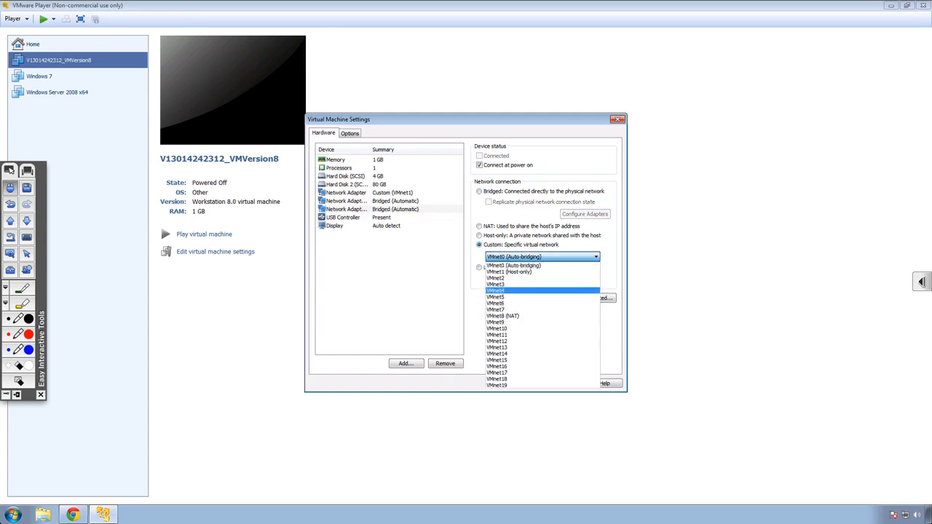
click(510, 290)
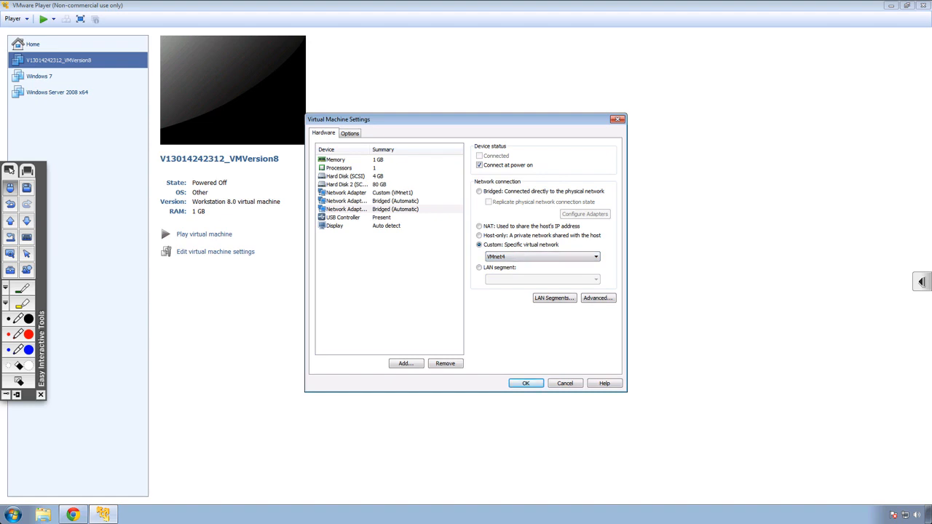
click(525, 382)
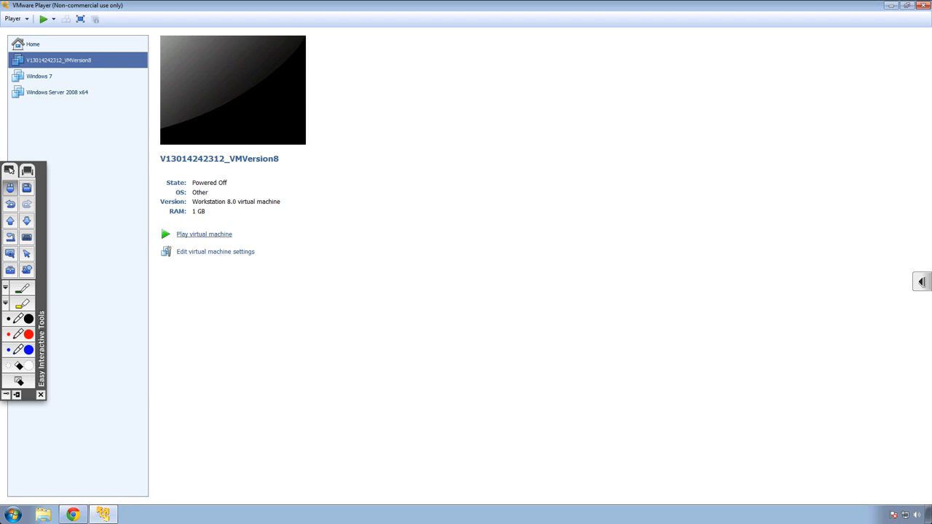
click(204, 234)
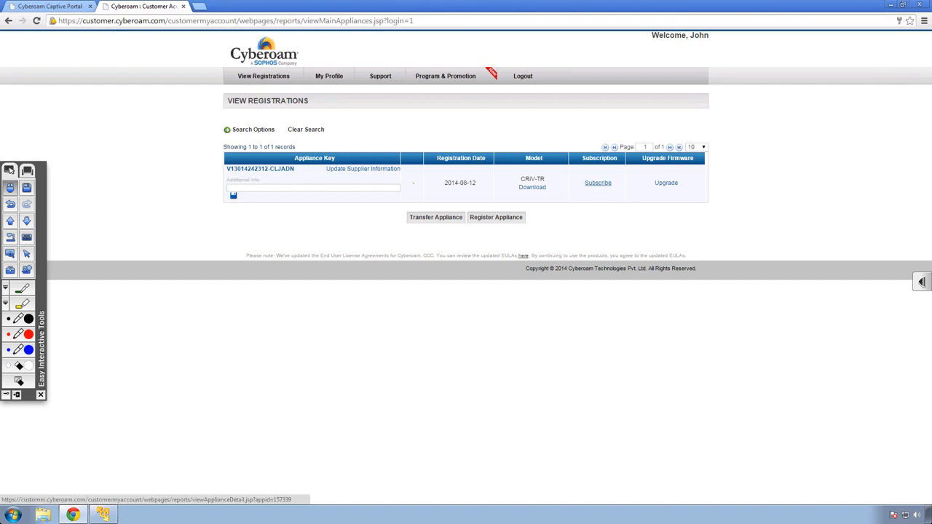
Open the subscription details of the registered appliance in the customer portal.
click(598, 183)
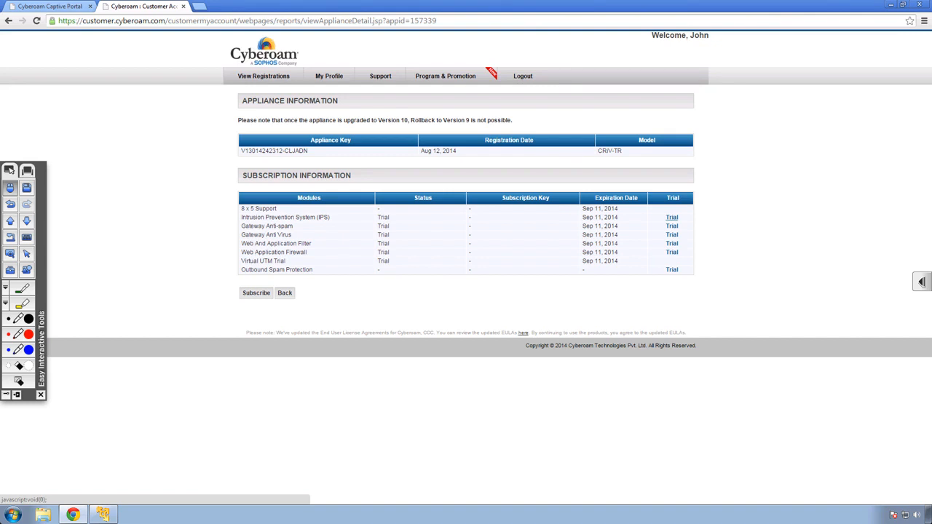
Activate the trial subscription for Intrusion Prevention System (IPS) in the customer portal.
click(672, 217)
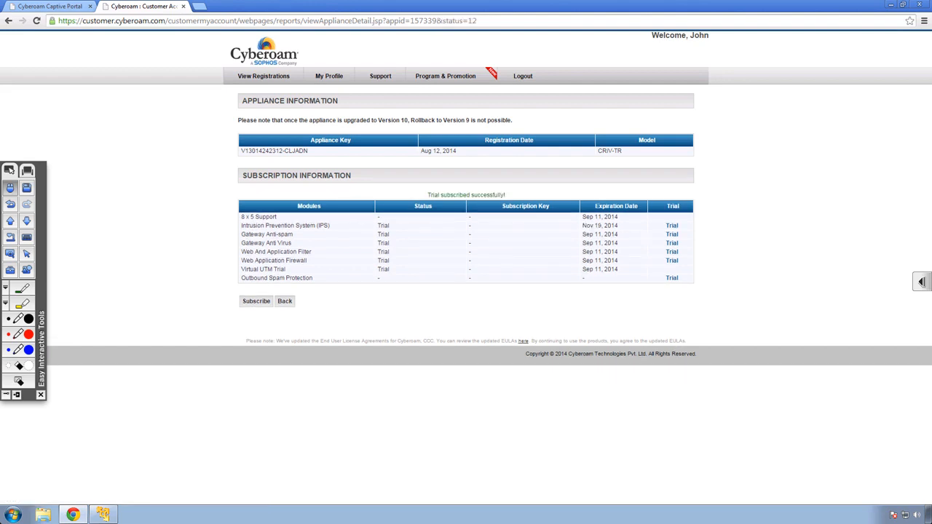
key(ctrl+t)
text(https://10.206.1.179)
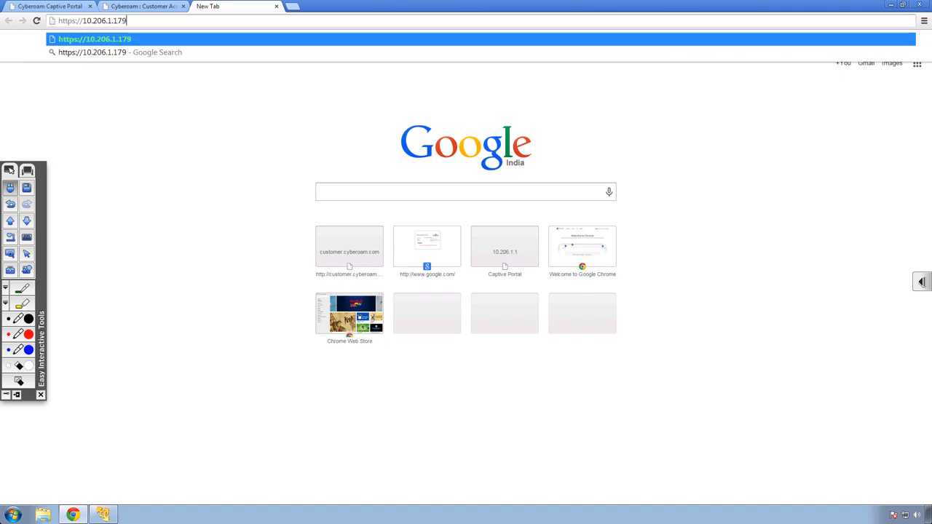
key(Return)
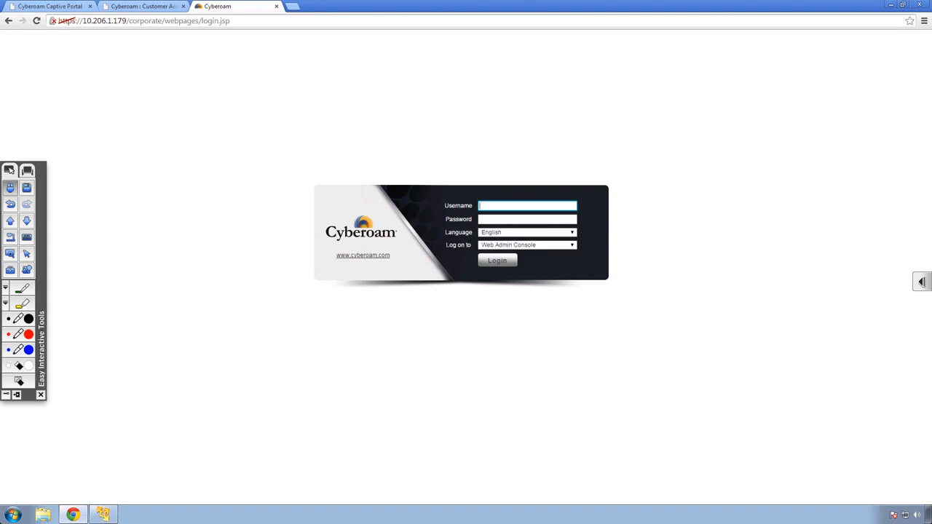
text(cyberoam)
key(Tab)
text(cyber)
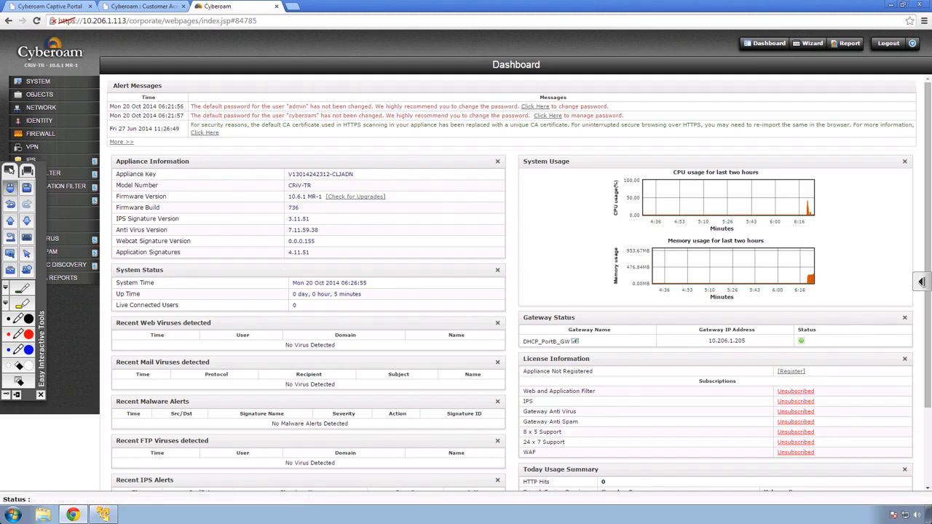
Open the Licensing page under System Maintenance to view the module subscription details.
click(38, 80)
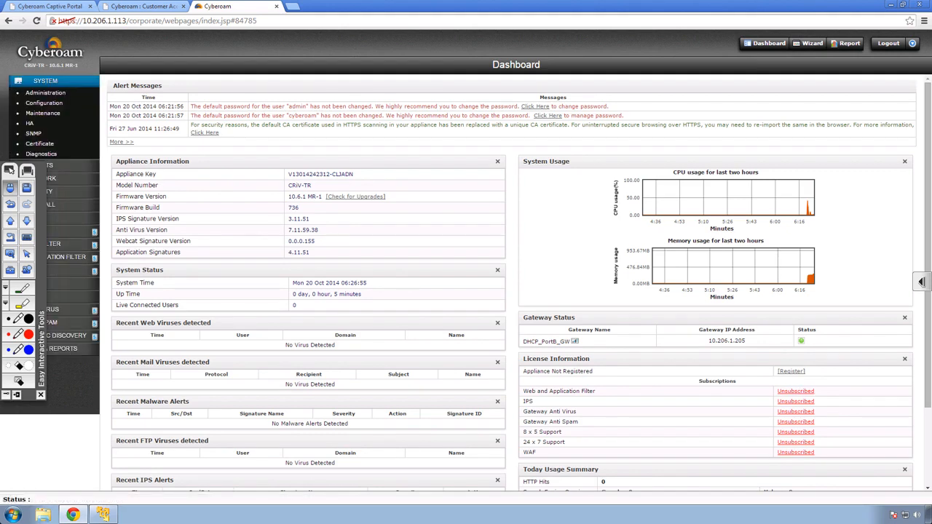
click(43, 113)
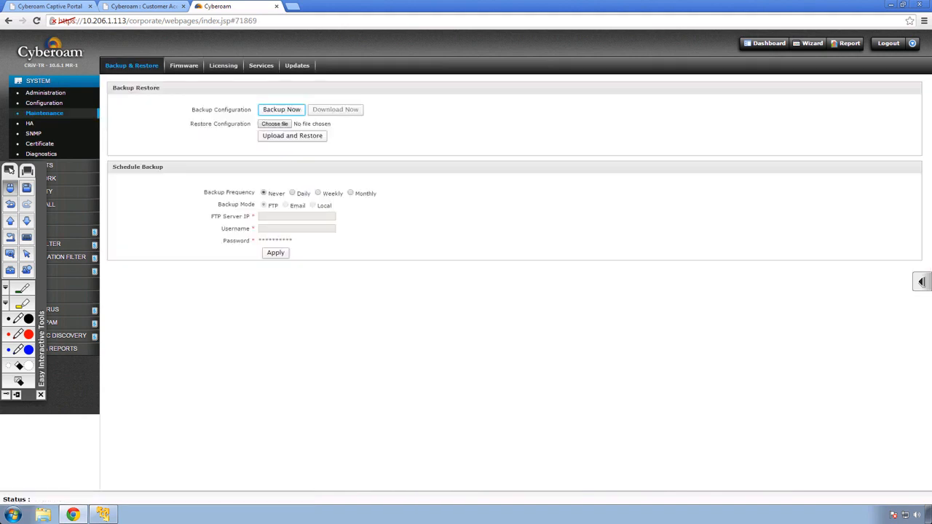
click(223, 64)
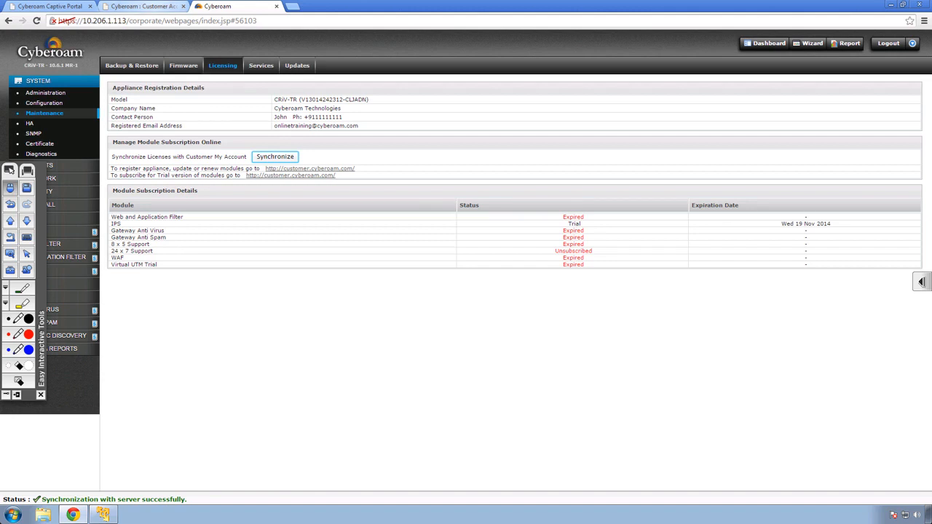
Return to the customer portal and activate the trial for Gateway Anti-spam and the remaining modules.
click(142, 5)
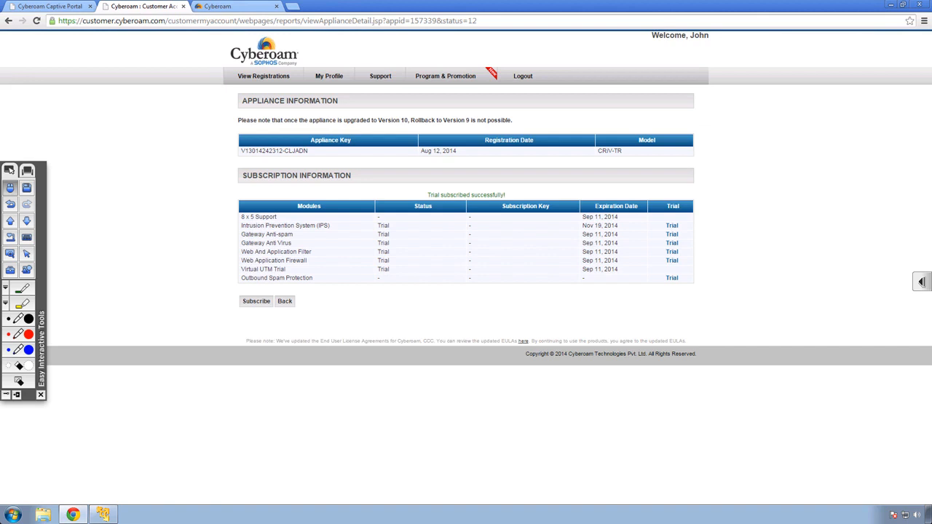
click(671, 235)
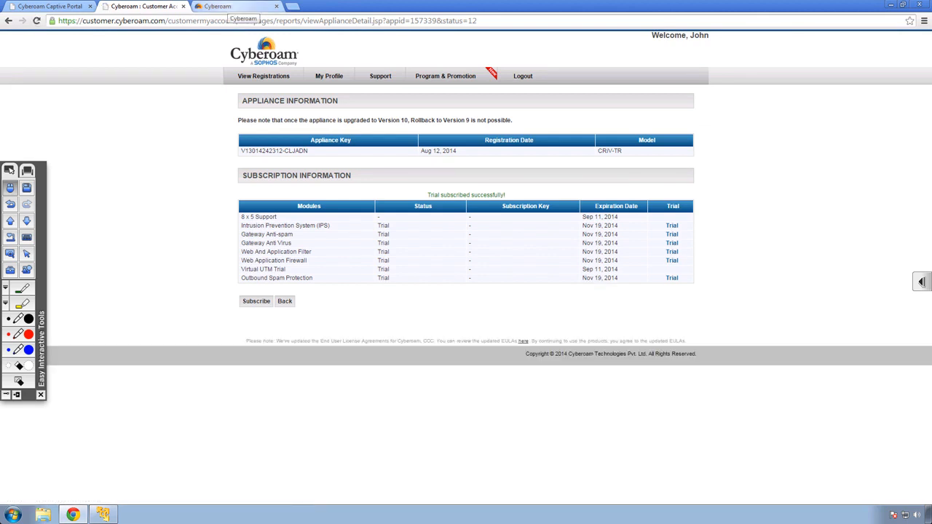
Review the synchronized module subscriptions on the console's Licensing page, then switch to the training slideshow.
click(232, 6)
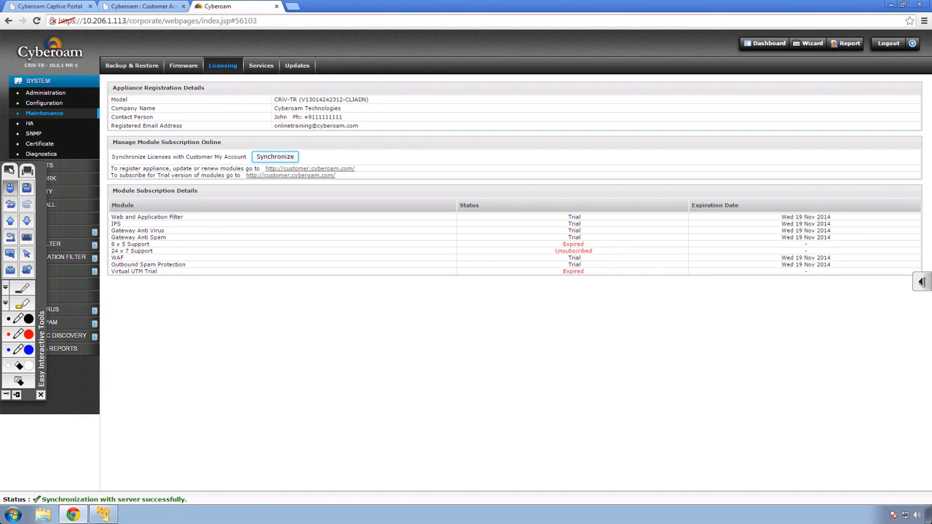
key(alt+Tab)
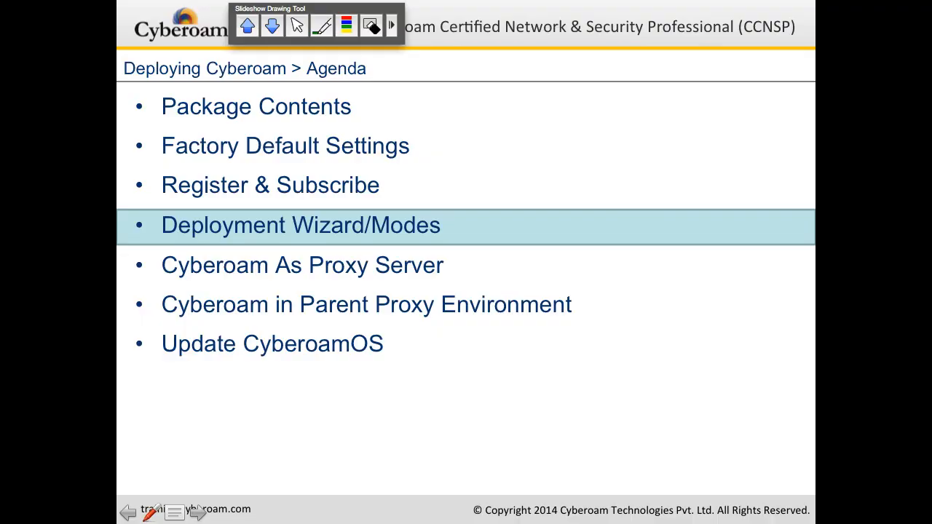
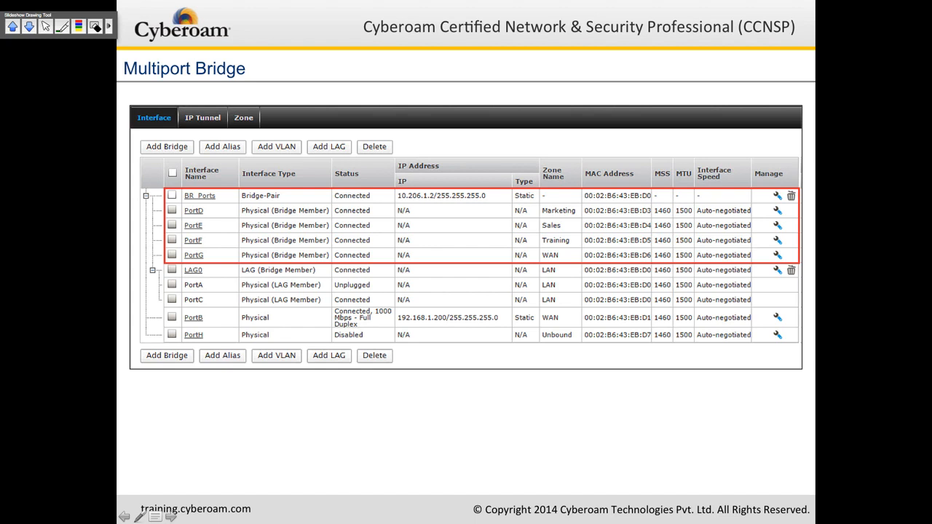
Advance to the Labs slide, leave the slideshow and switch to the remote training PC.
key(Right)
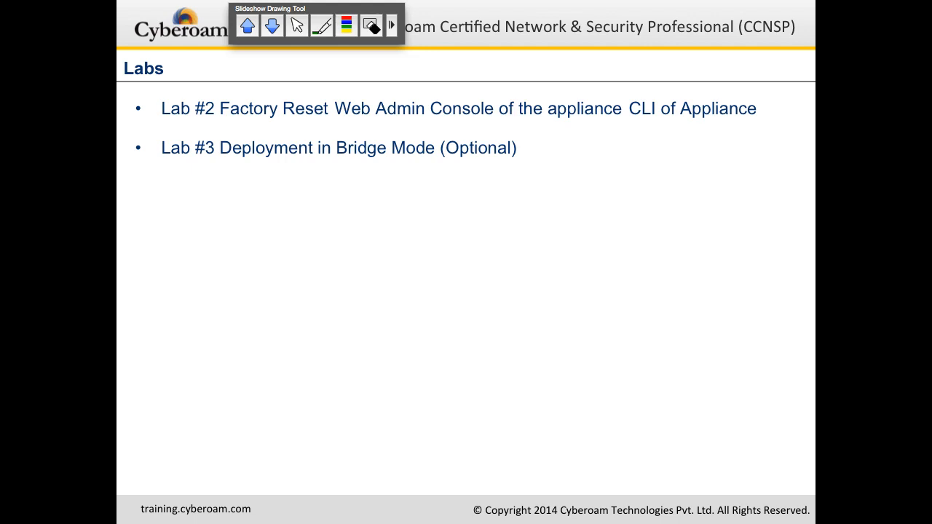
key(Escape)
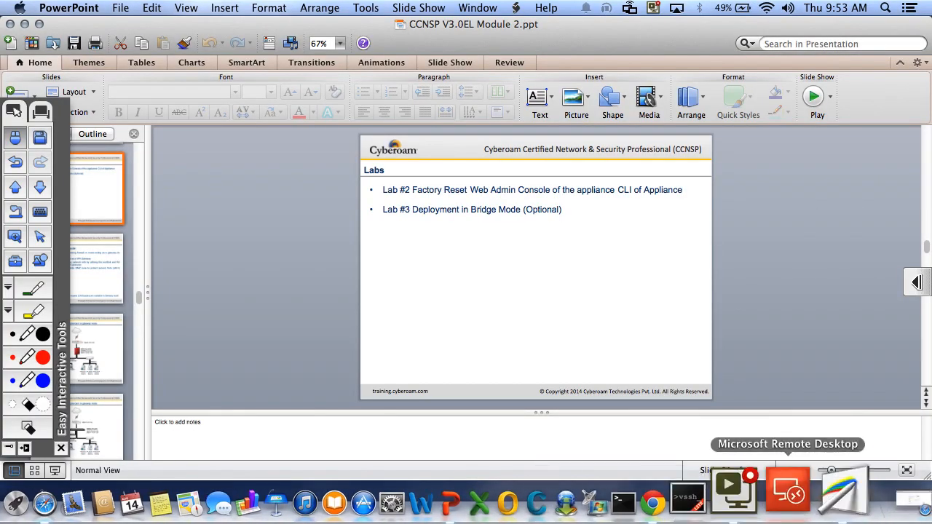
click(795, 484)
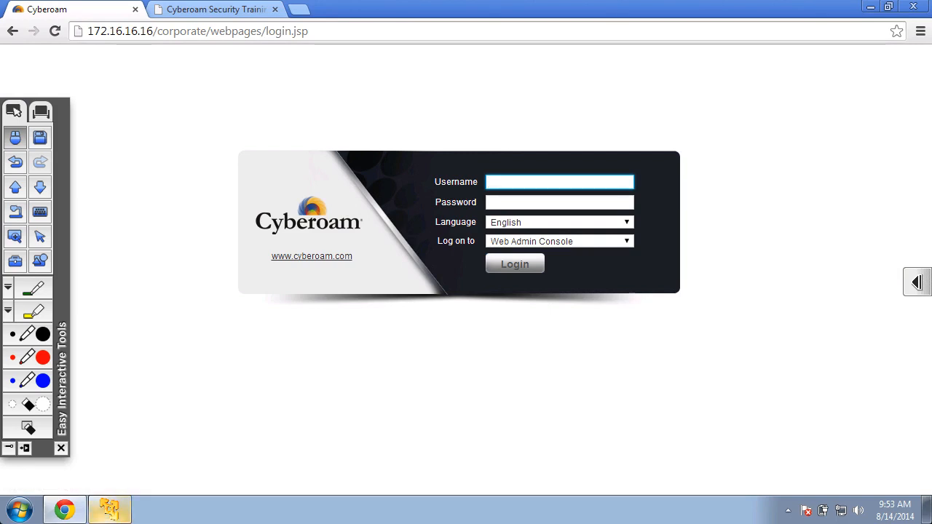
Bring up the appliance's VMware Player console and wake it to the main menu.
click(109, 509)
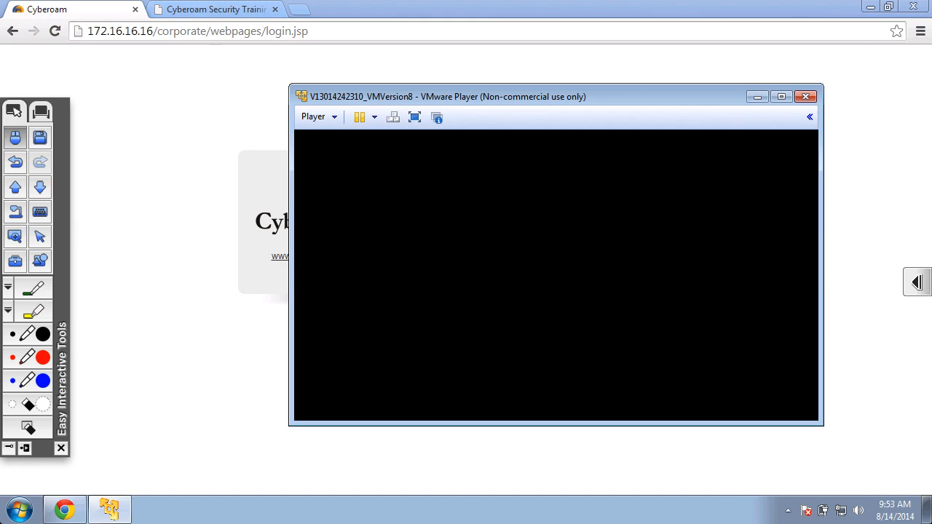
key(Pause)
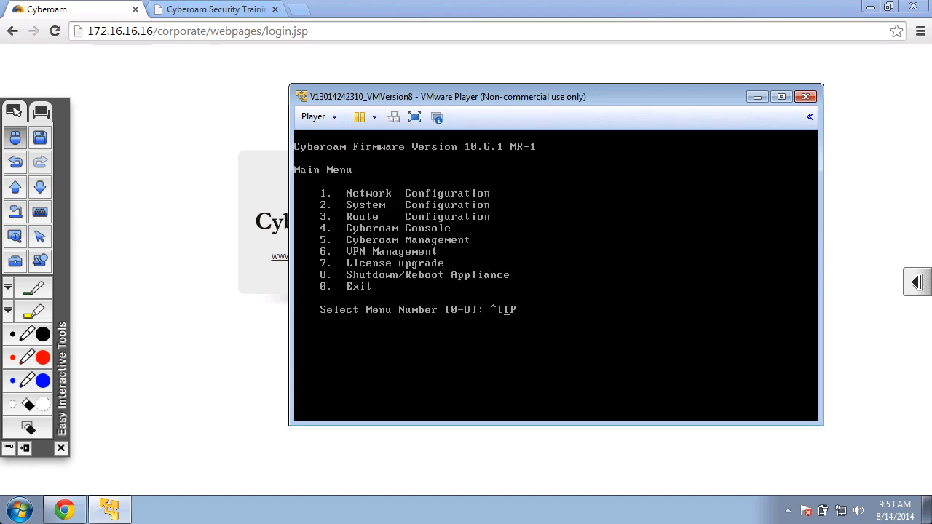
key(Return)
text(5)
key(Return)
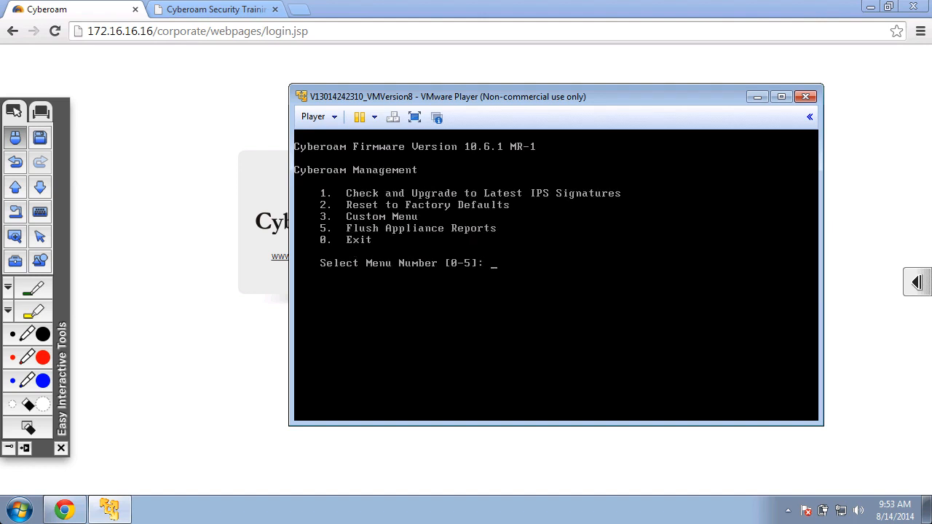
text(2)
key(ctrl+c)
key(Return)
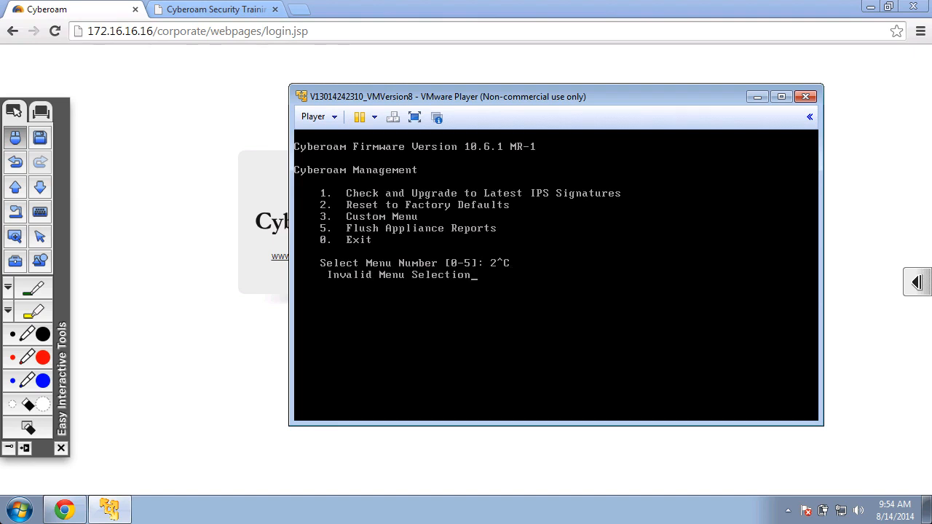
text(0)
key(Return)
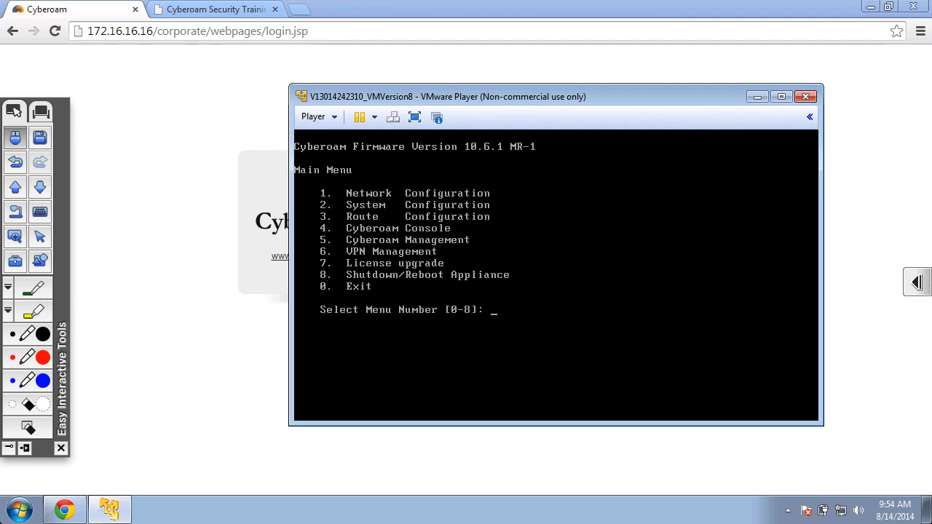
scroll(556, 275, right, 3)
scroll(556, 275, left, 3)
scroll(466, 262, right, 3)
scroll(466, 262, left, 3)
Return to the login page, leave the remote training PC and close the Remote Desktop window.
click(63, 511)
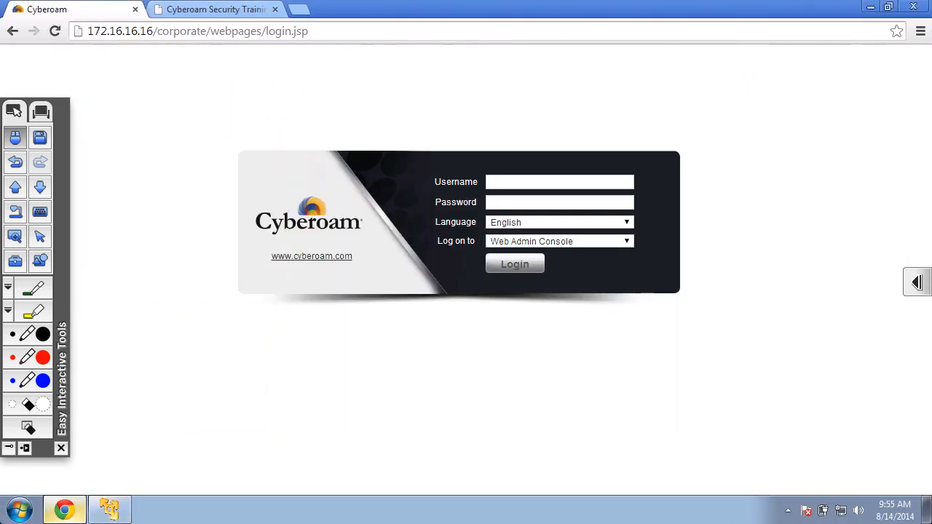
mouse_move(212, 3)
click(912, 7)
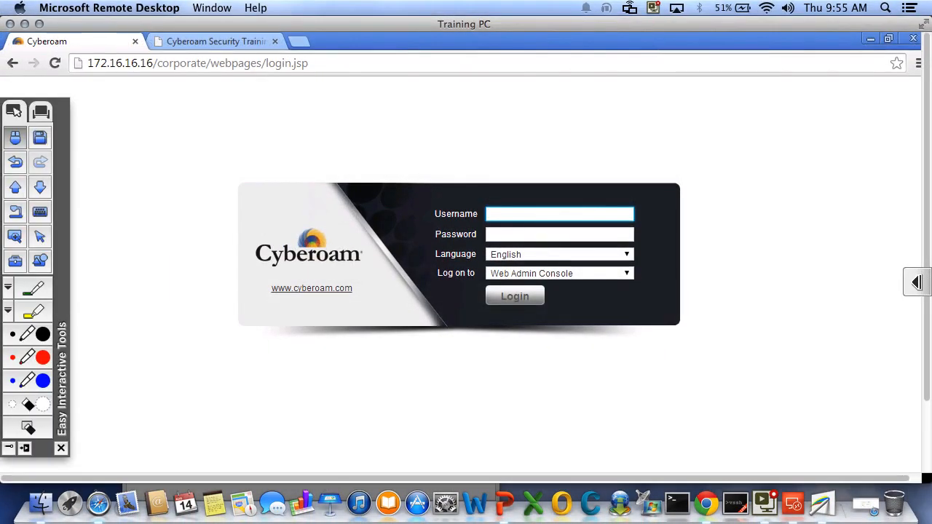
key(ctrl+Right)
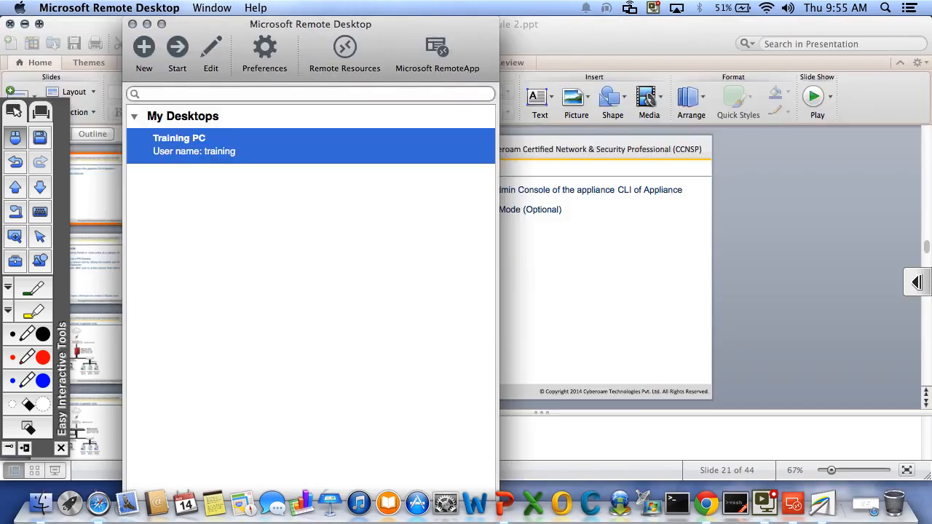
click(9, 24)
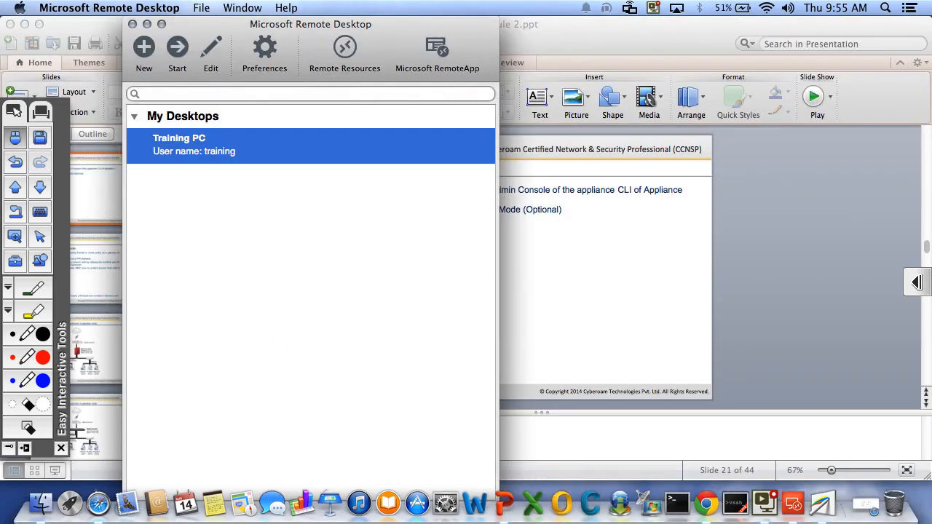
click(146, 24)
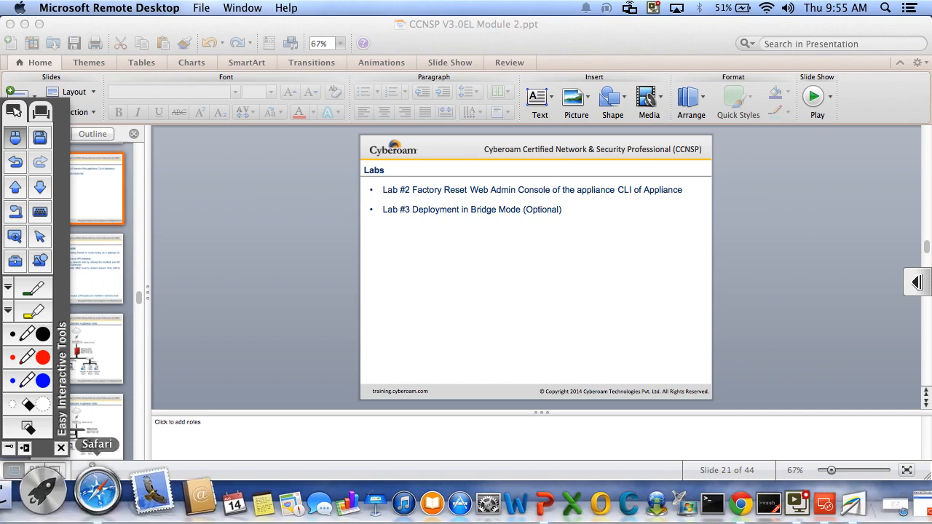
click(95, 502)
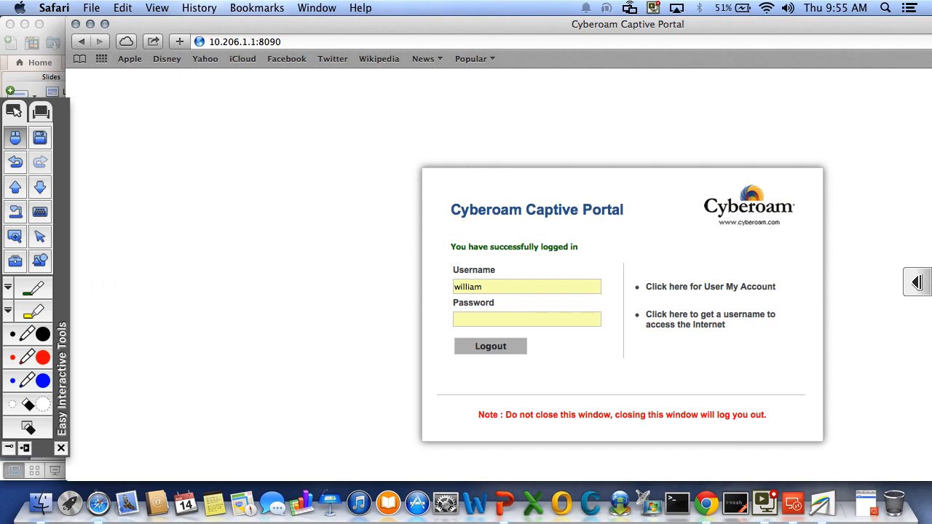
click(105, 24)
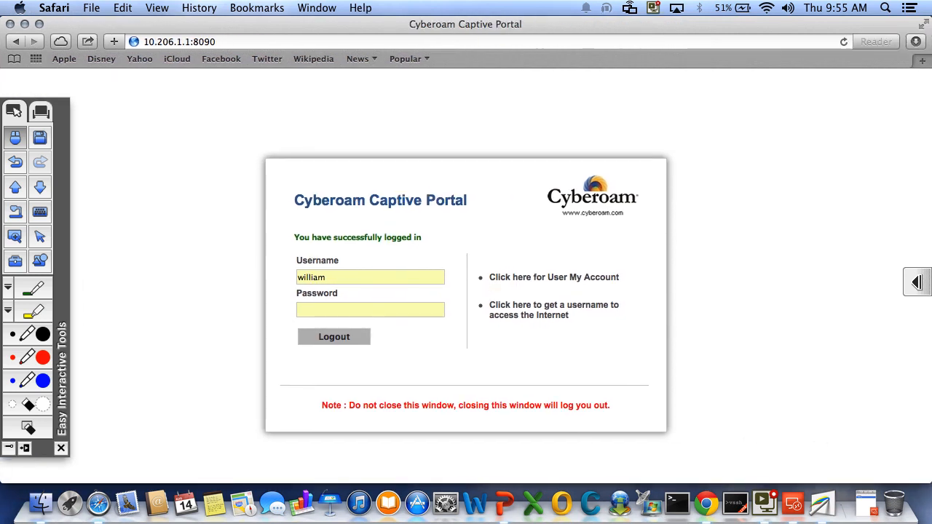
key(super+t)
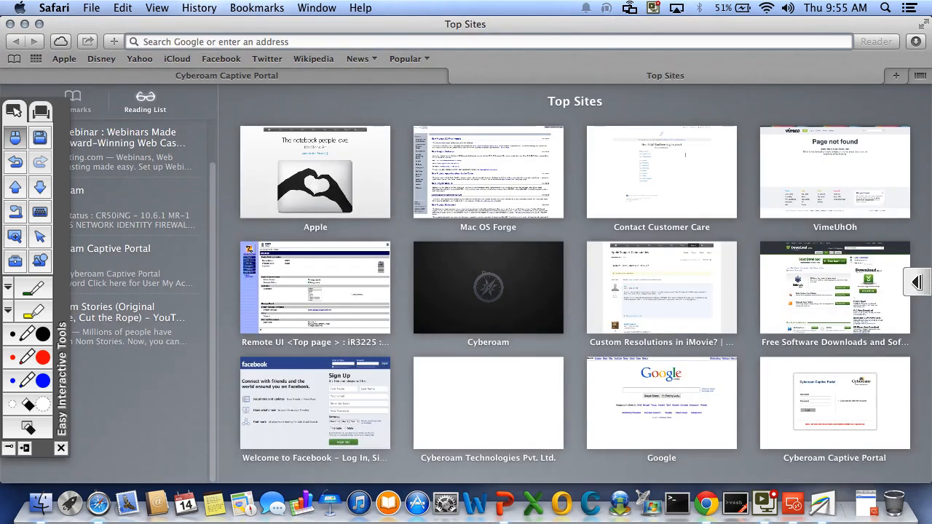
text(https:/)
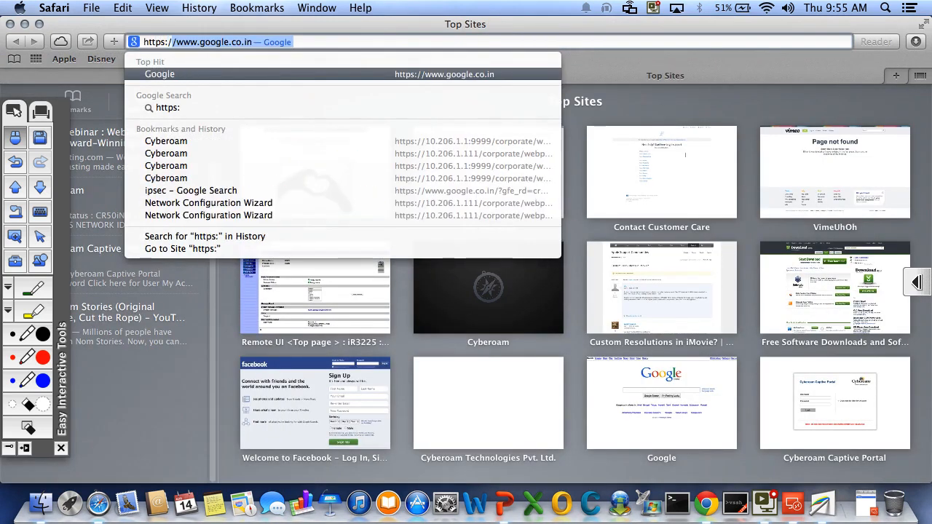
text(/10.206.)
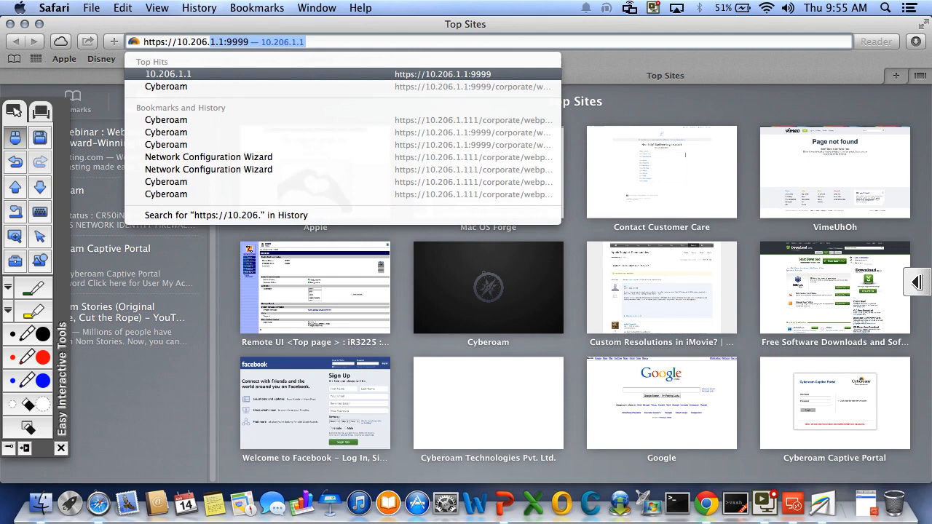
text(1.111)
key(Return)
Log in to the web admin console as cyberoam with the account password.
text(cyberoam)
key(Tab)
text(•••••)
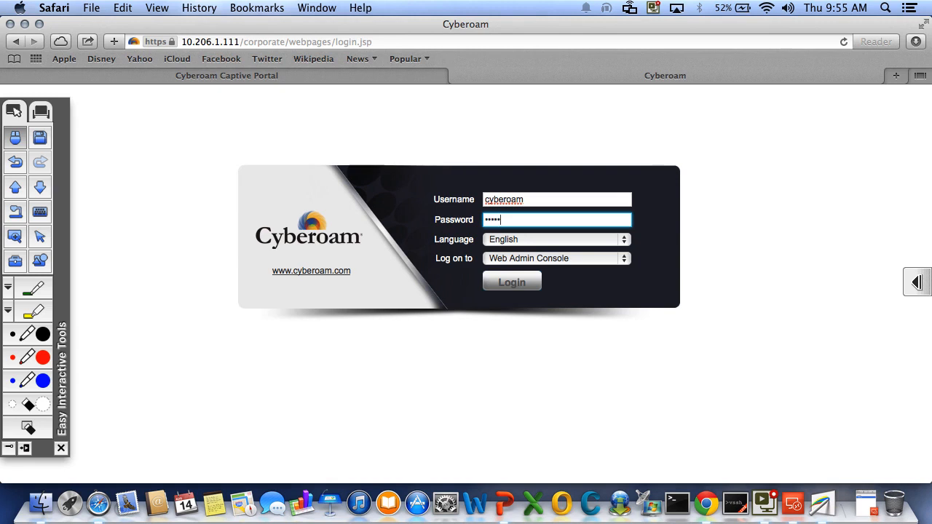
key(Return)
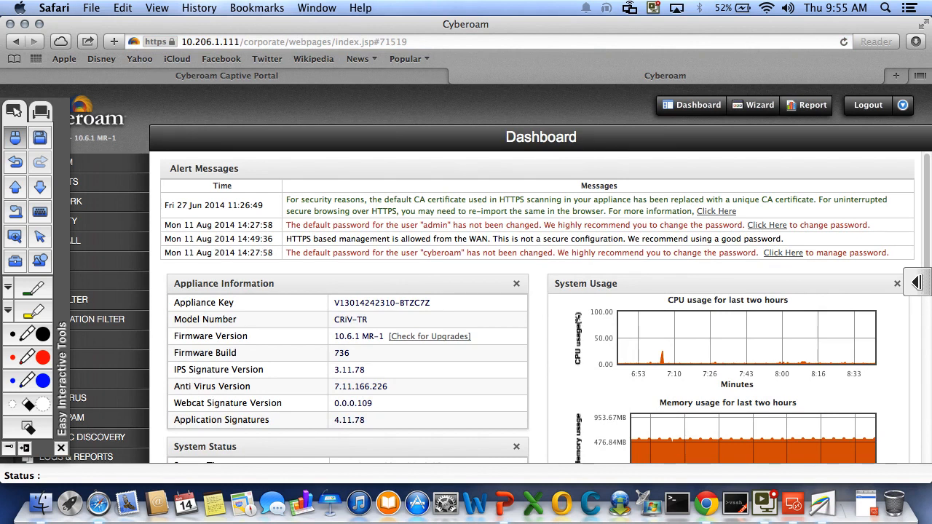
Start the Network Configuration Wizard and choose Bridge Mode as the deployment mode.
drag(62, 182, 549, 259)
drag(500, 187, 877, 161)
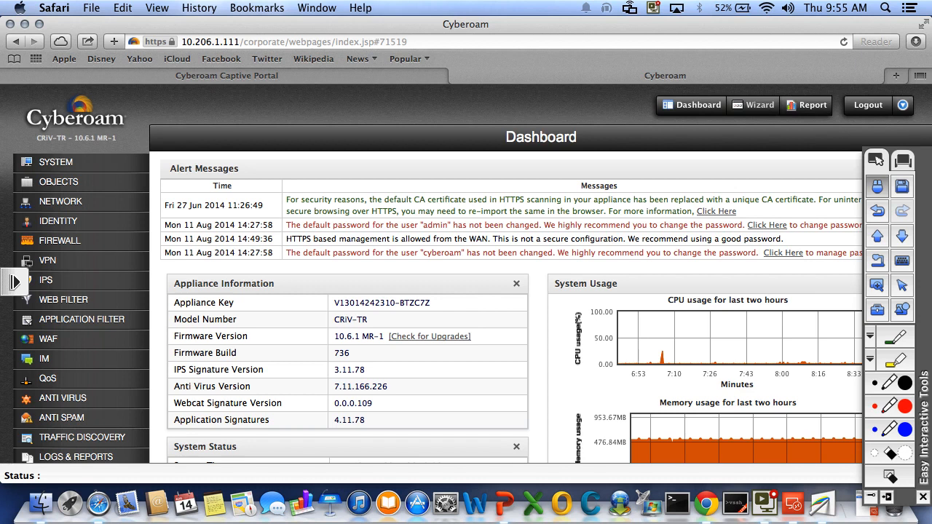
click(754, 106)
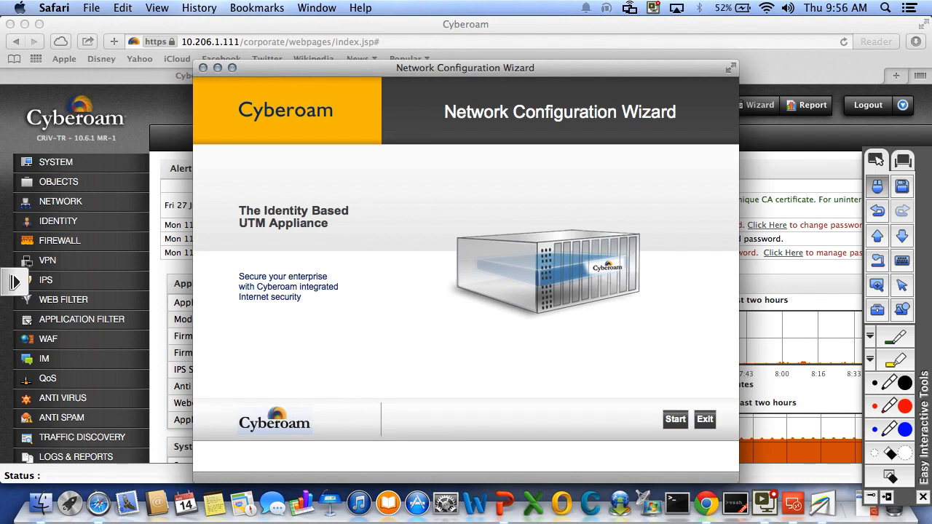
click(675, 419)
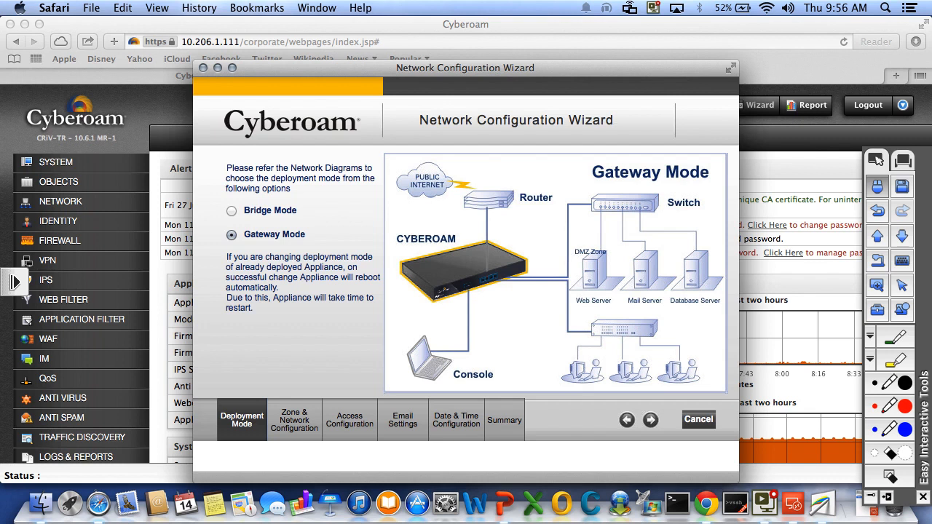
click(231, 210)
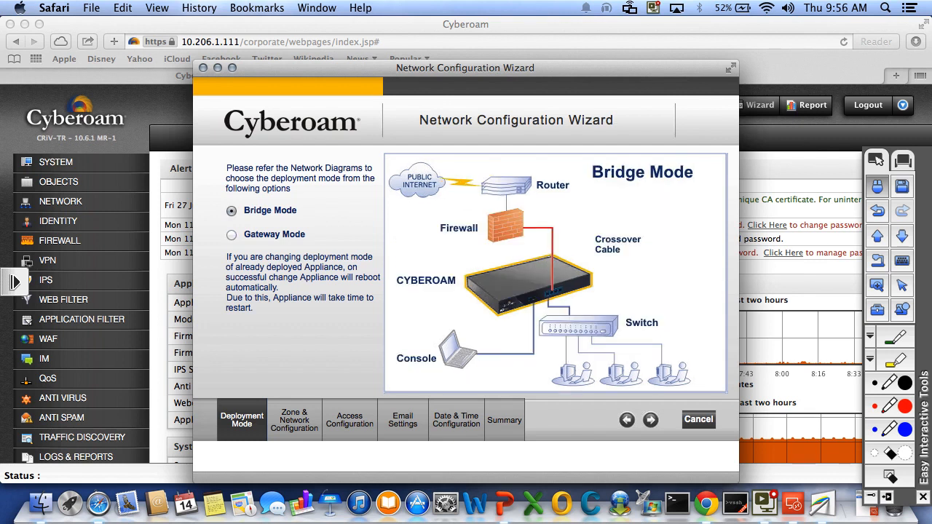
click(650, 419)
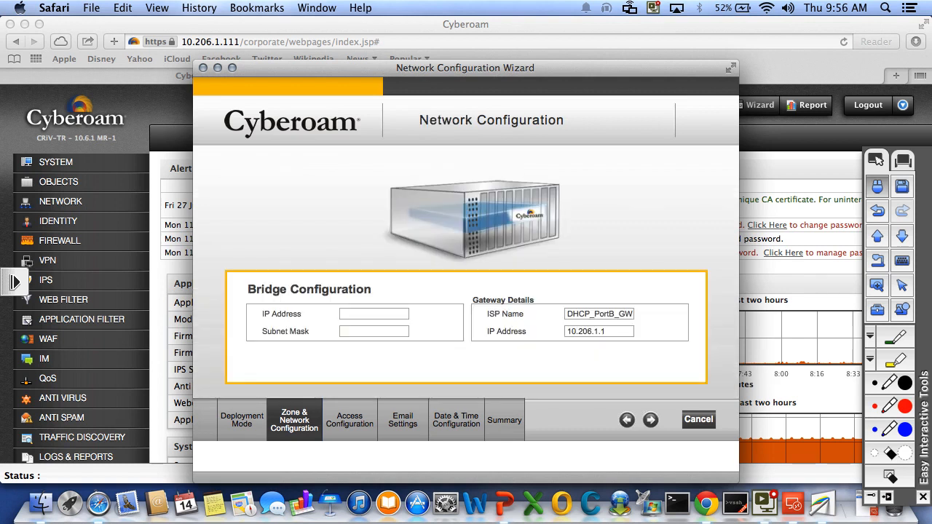
Set the bridge IP address to 10.206.1.91 and subnet mask to 255.255.255.0, then continue.
click(373, 314)
text(10.206.)
text(1)
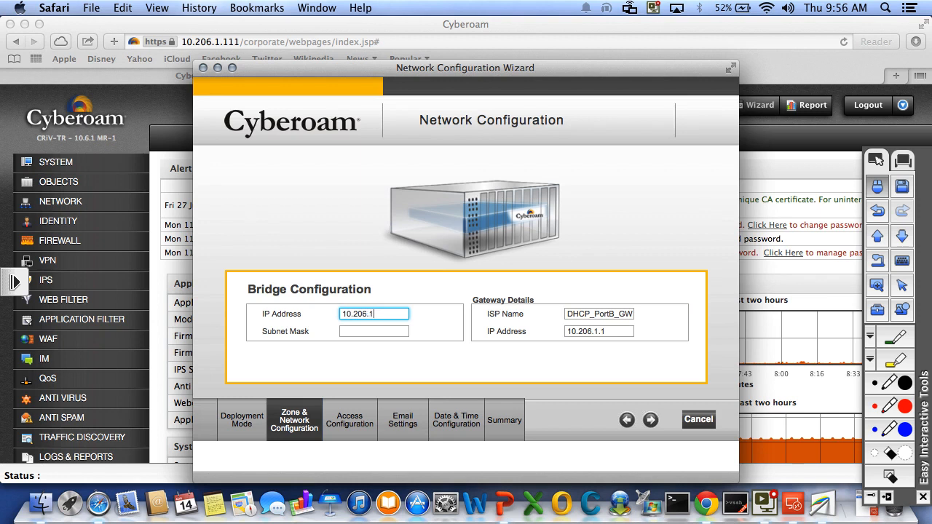
text(0.20)
key(BackSpace)
key(BackSpace)
text(.91)
key(Tab)
text(255.255.255.0)
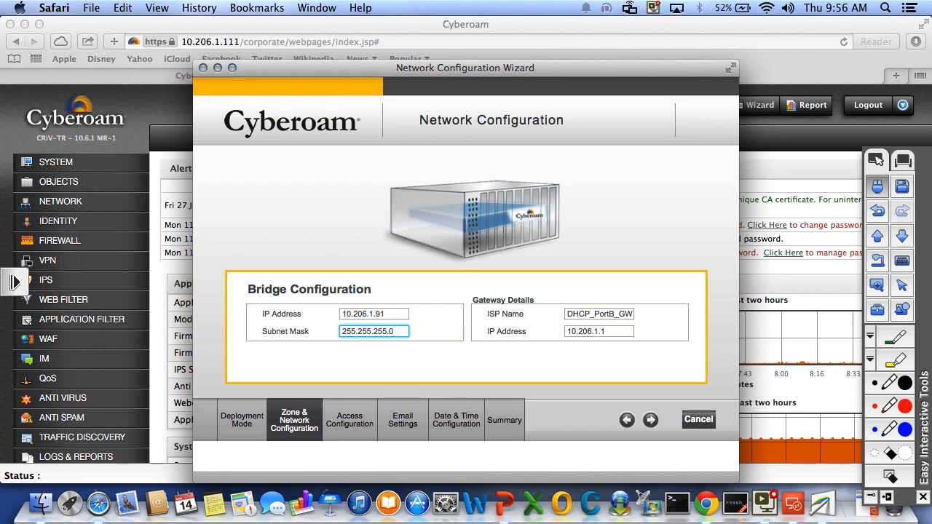
key(Tab)
key(Tab)
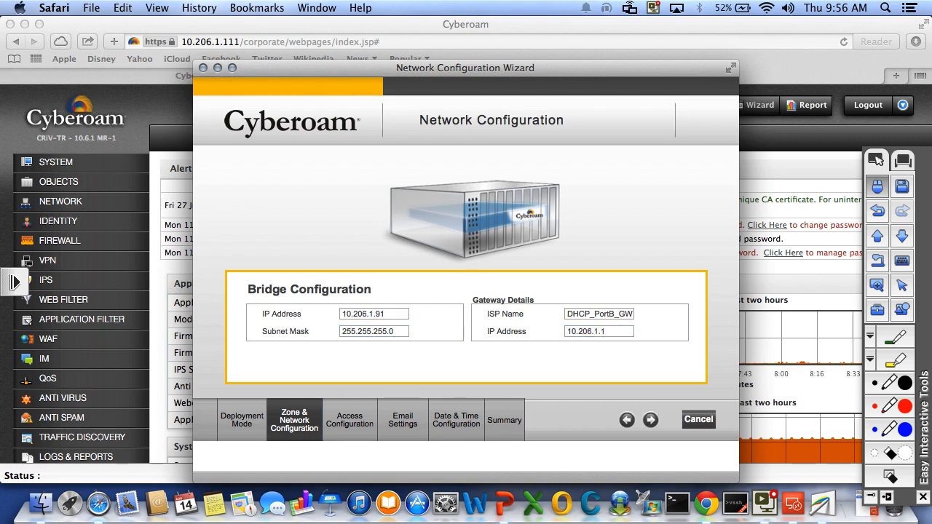
click(650, 420)
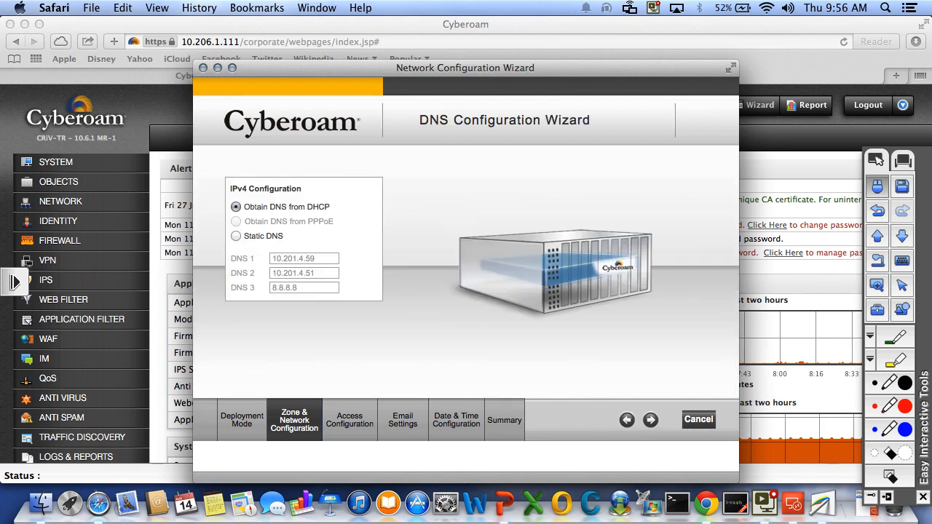
Keep DNS from DHCP and the Monitor Only internet access policy, moving on to mail settings.
click(650, 420)
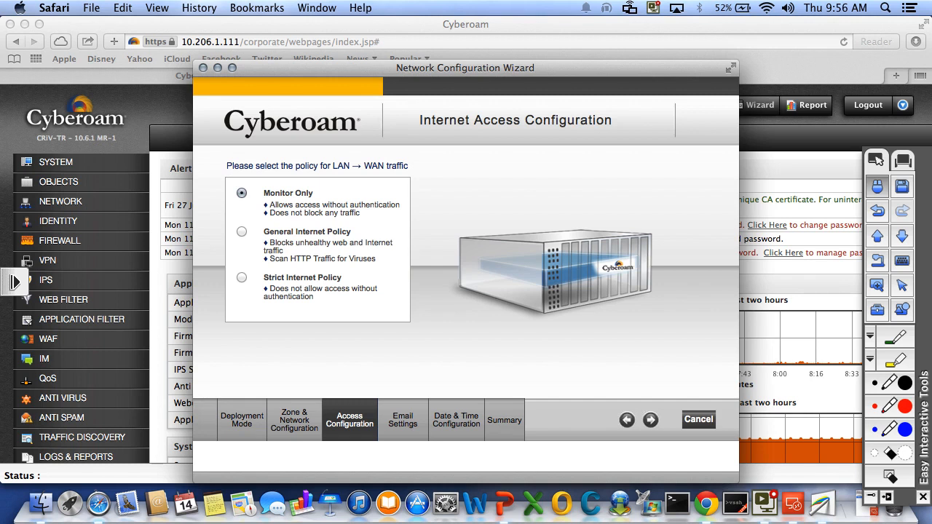
click(650, 420)
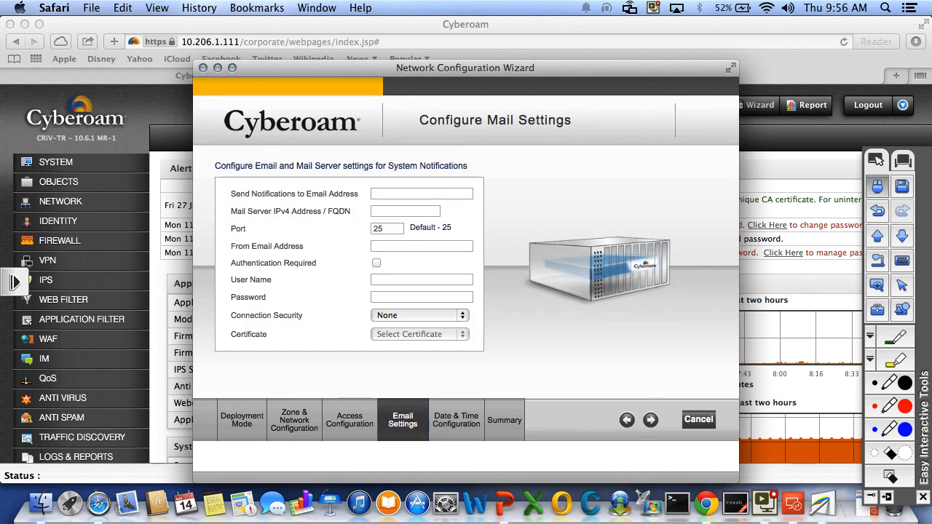
Enter the notification recipient's e-mail address and set the mail server address to 1.1.1.1.
click(421, 194)
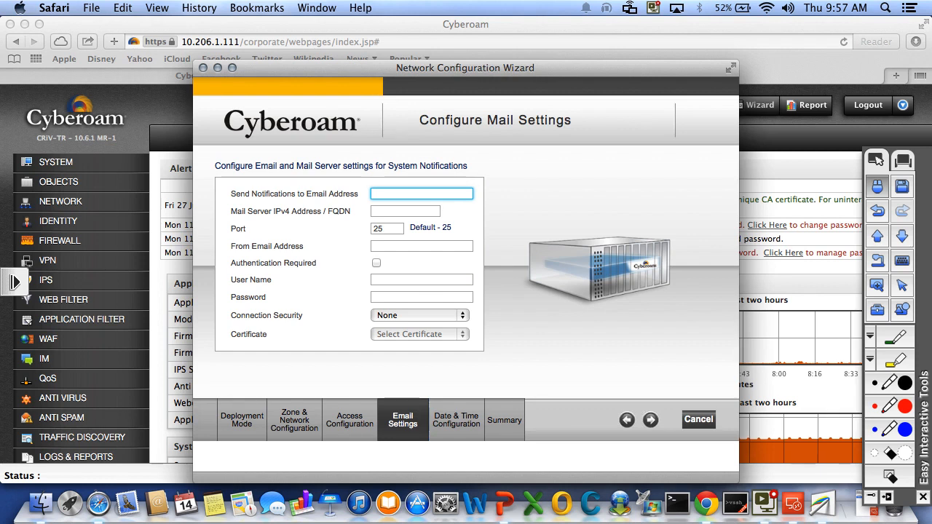
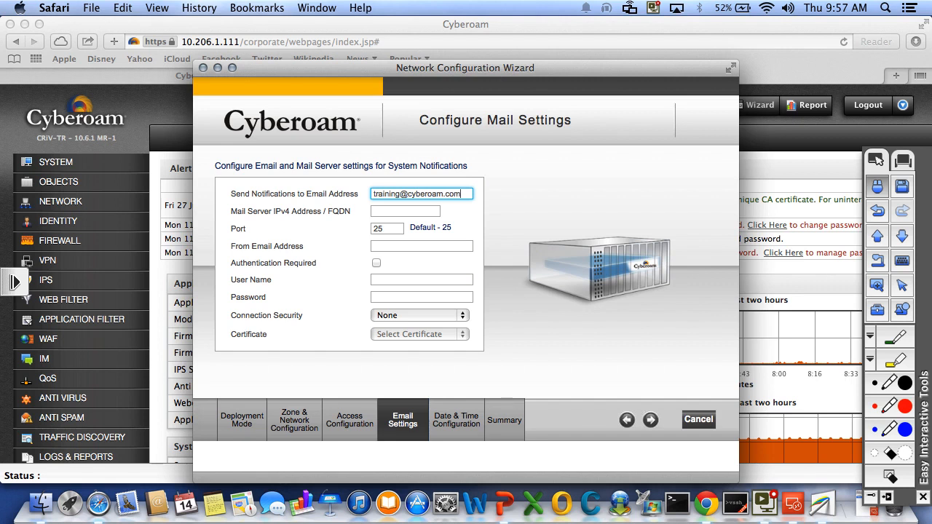
key(Tab)
text(1.1.11)
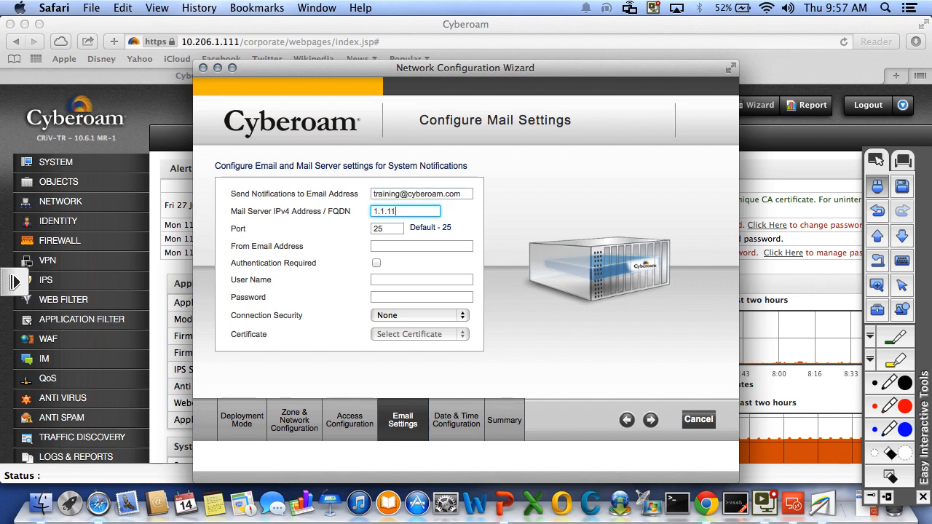
key(BackSpace)
text(.1)
Fill in the sender's e-mail address and proceed to the configuration summary.
key(Tab)
key(Tab)
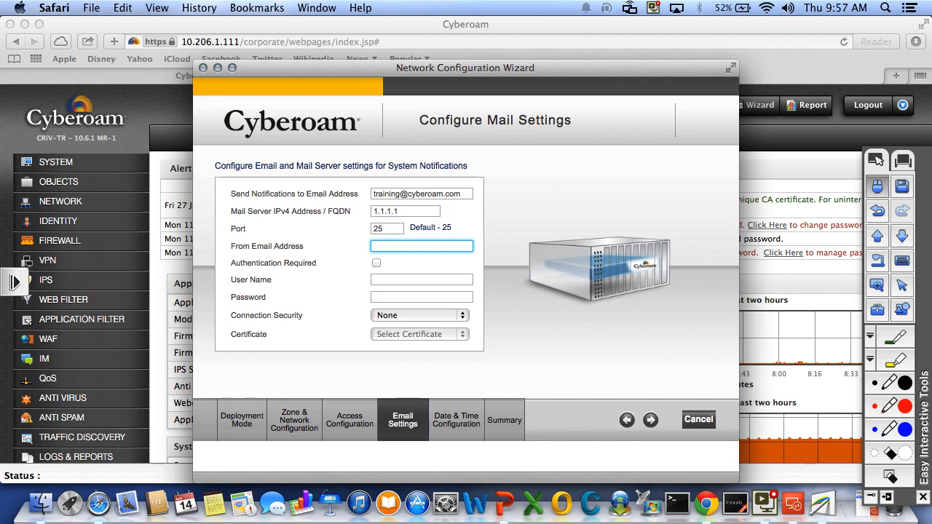
click(650, 420)
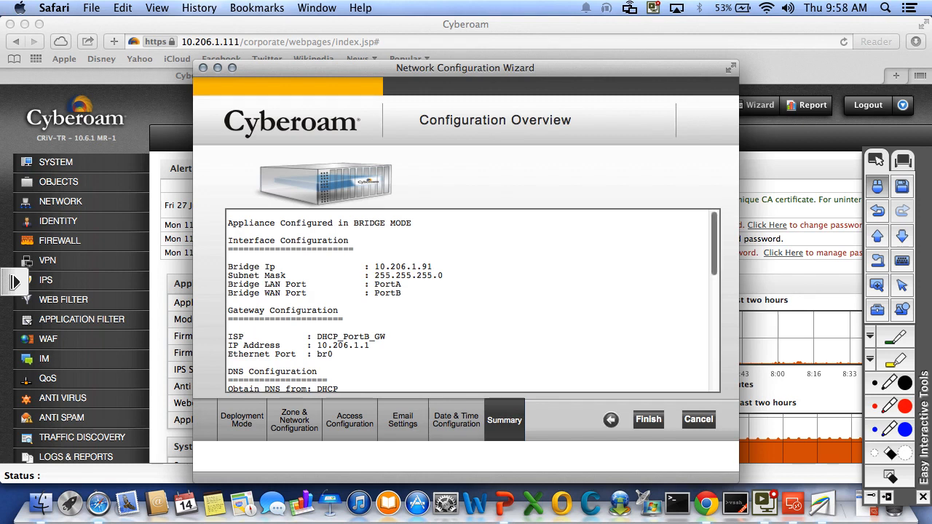
Review the configuration overview, then close the wizard without finishing it.
scroll(474, 300, down, 10)
scroll(474, 300, down, 2)
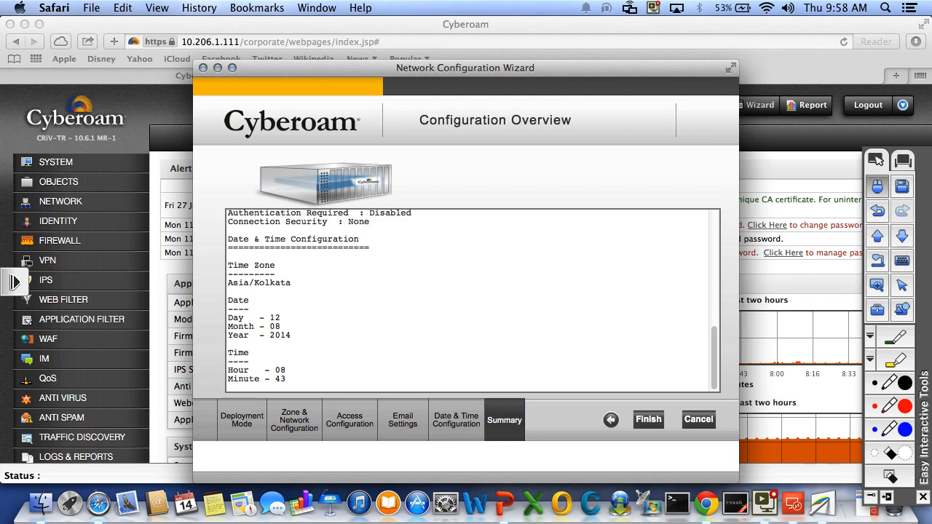
key(super+w)
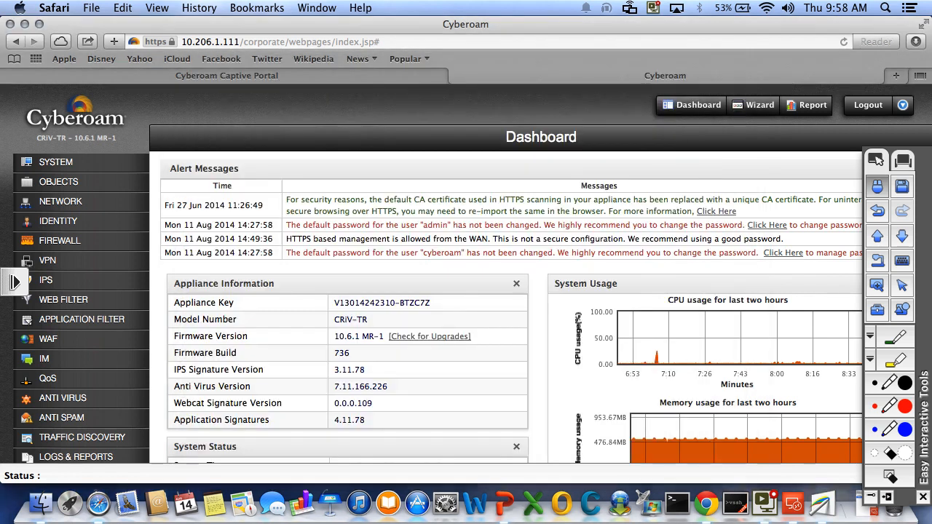